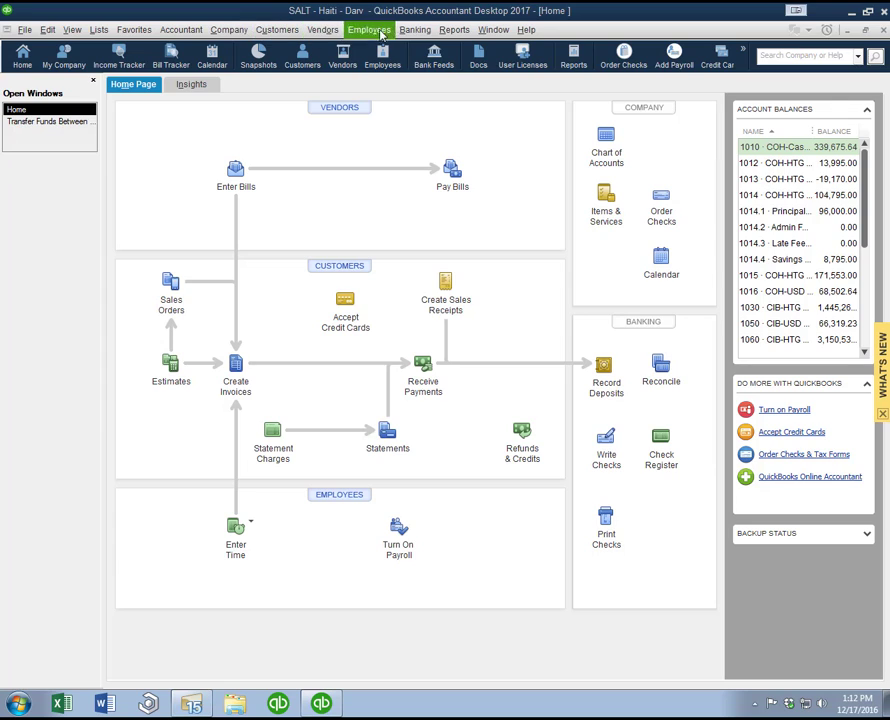
Step: Start writing a new check drawn on the bank account 1014.4 · Savings Account
click(414, 29)
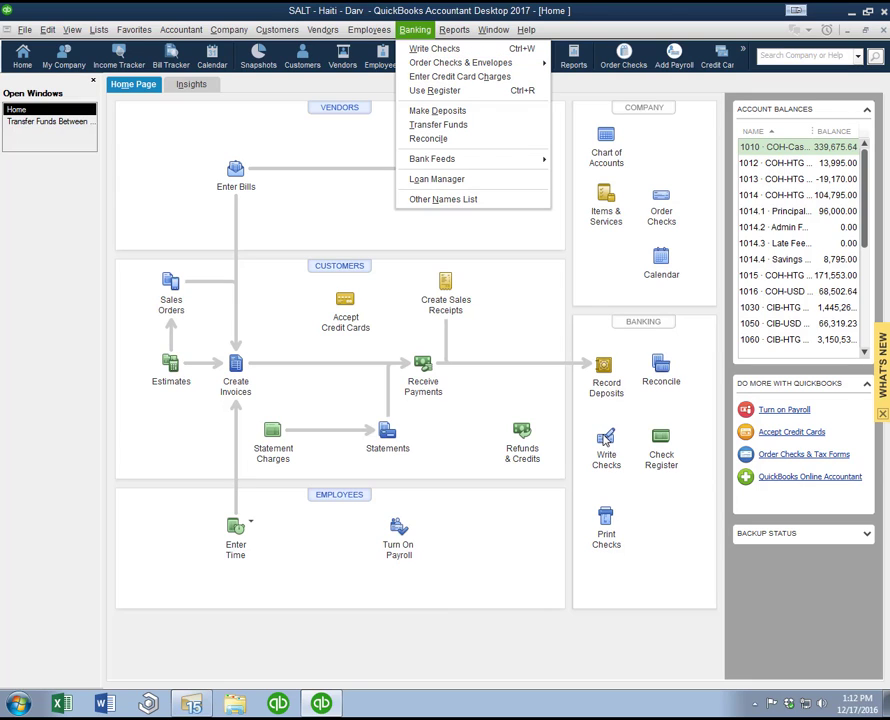
click(606, 441)
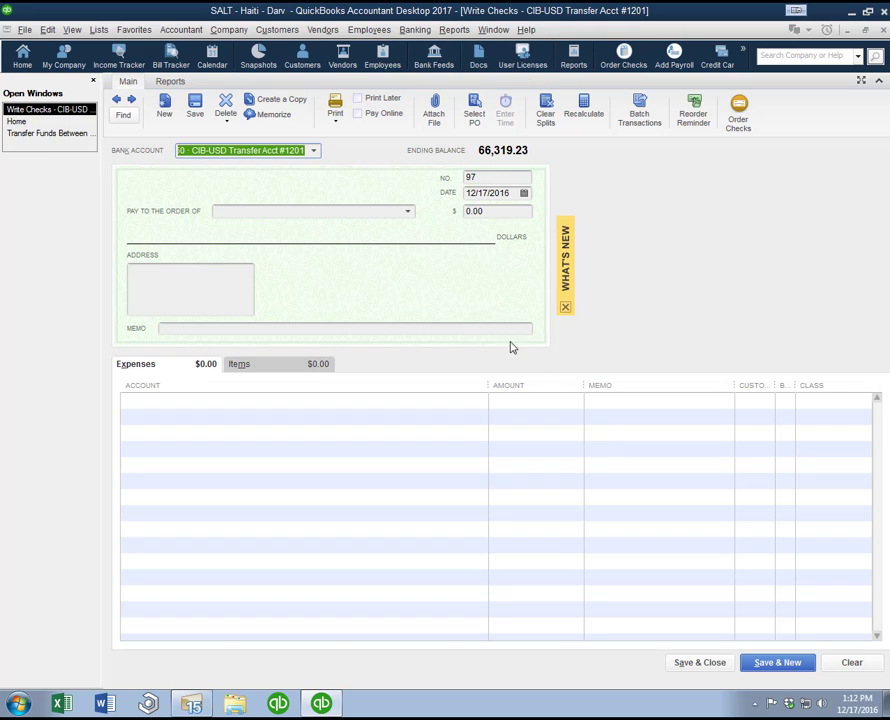
click(312, 152)
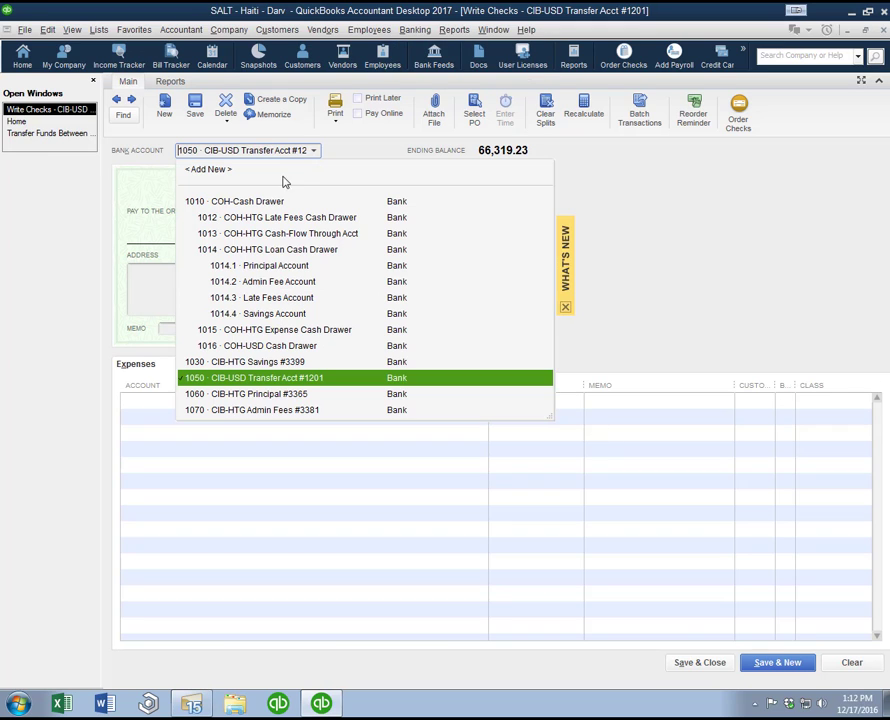
click(265, 316)
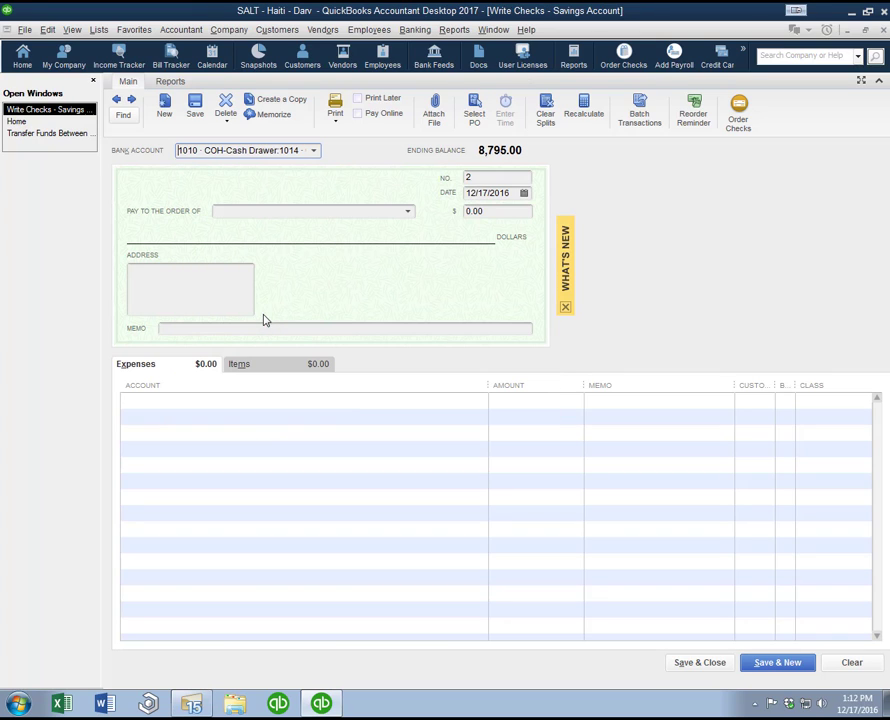
Step: Set the check's number field to Debit and its date to 12/19/2016
click(483, 179)
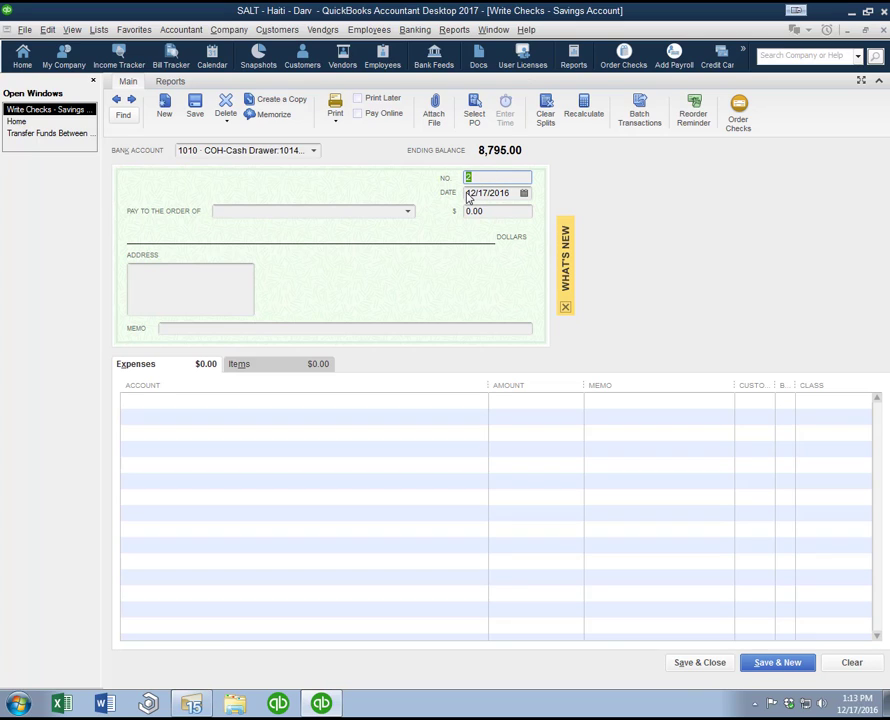
text(EFT)
key(BackSpace)
key(BackSpace)
key(BackSpace)
key(Tab)
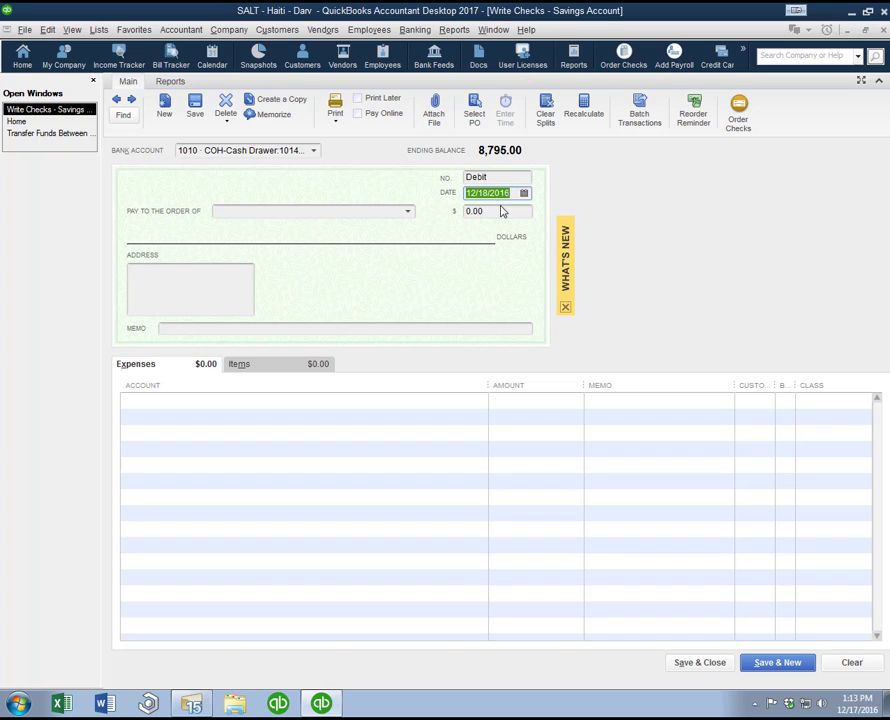
Step: Make the check payable to the vendor Abeille for an amount of 500.00
click(408, 213)
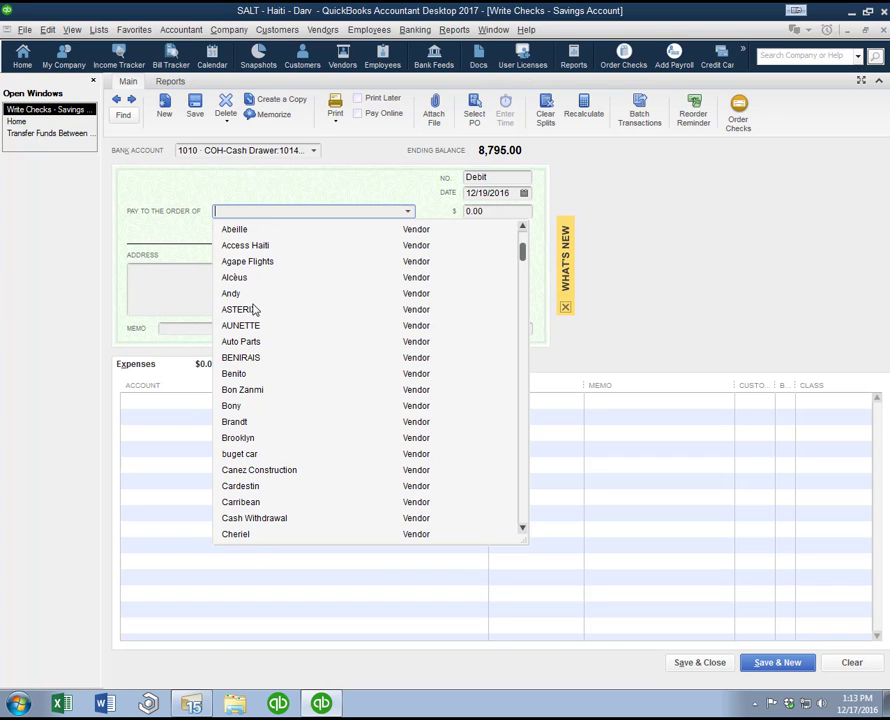
click(250, 230)
key(Tab)
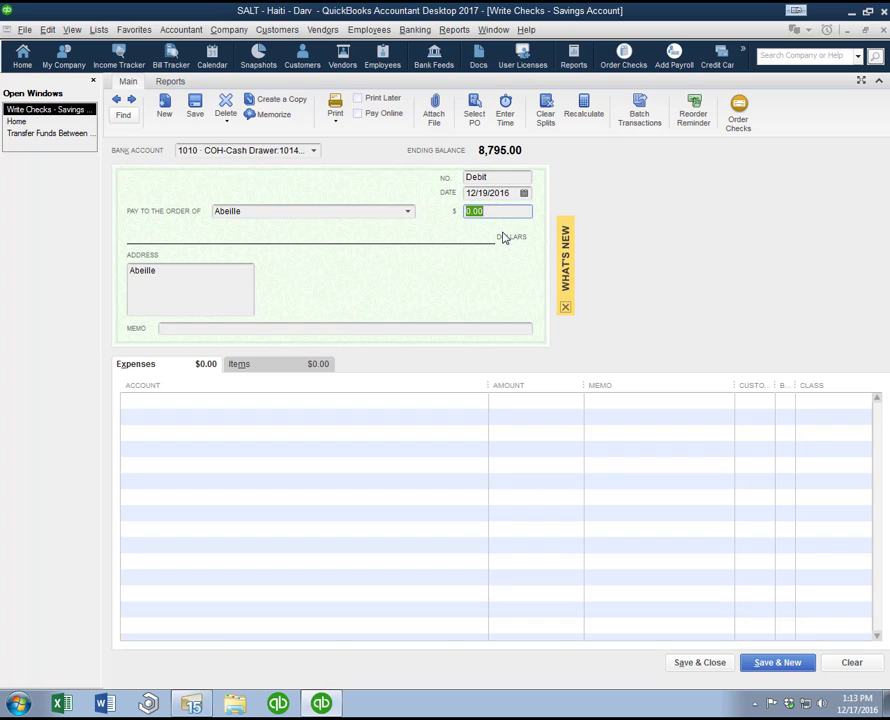
text(500)
key(Tab)
key(Tab)
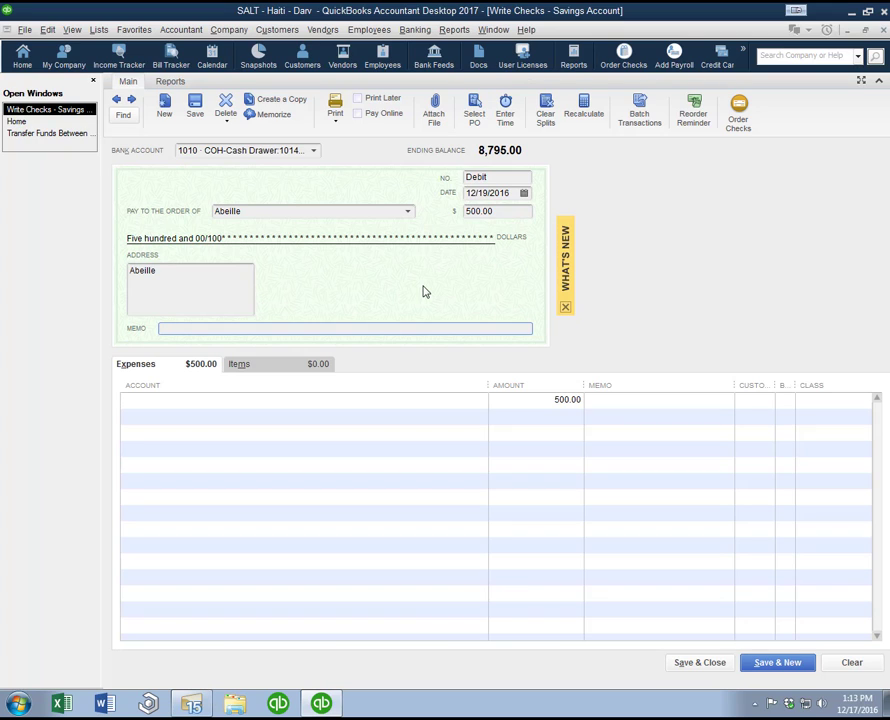
Step: Enter Supplies as the check memo and assign the first expense line to account 6097 · Office Supplies
text(Supplies)
key(Tab)
text(off)
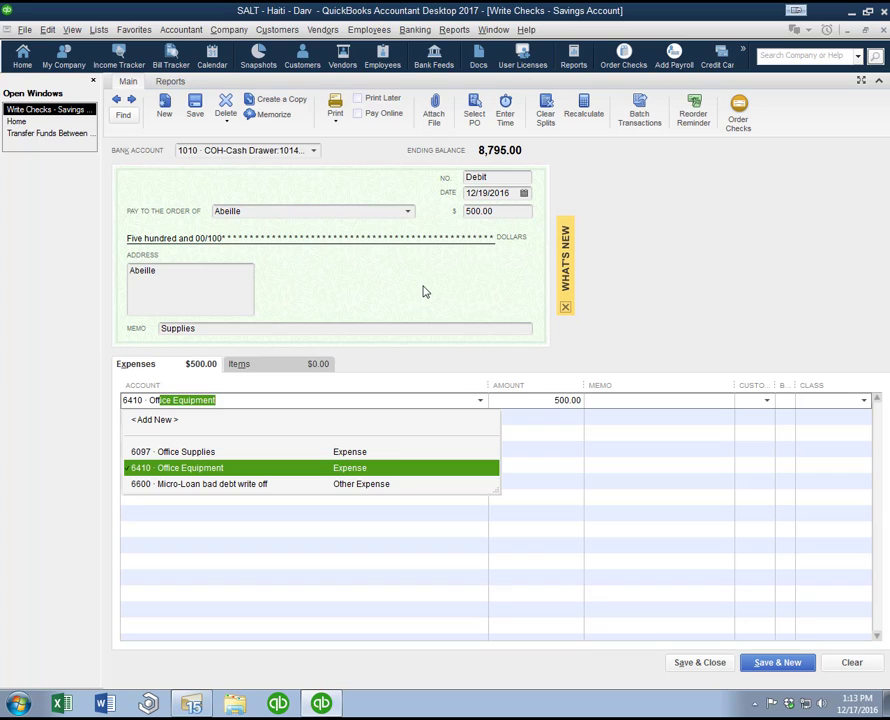
key(Up)
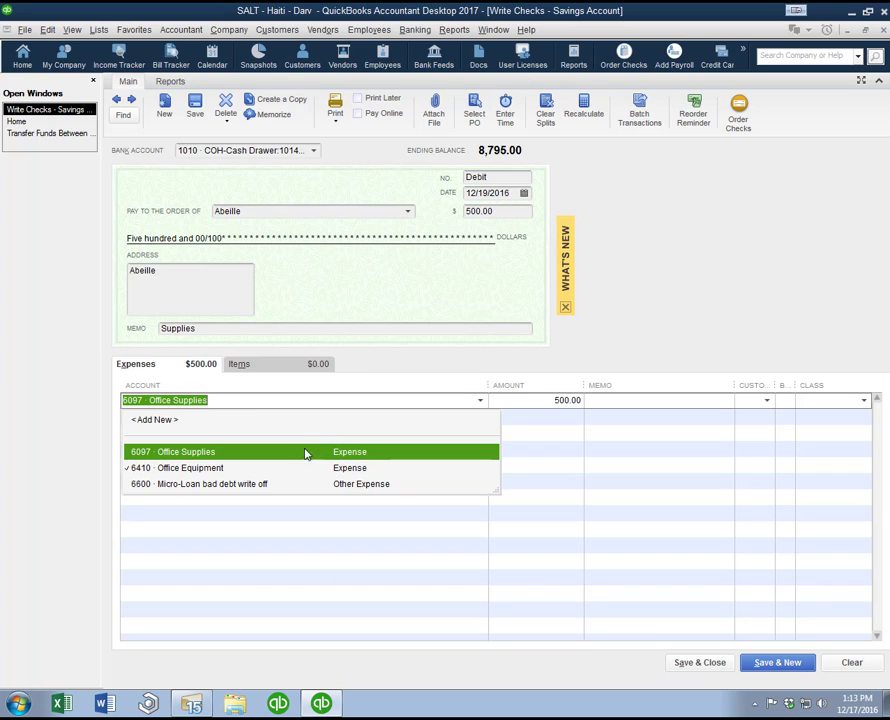
key(Tab)
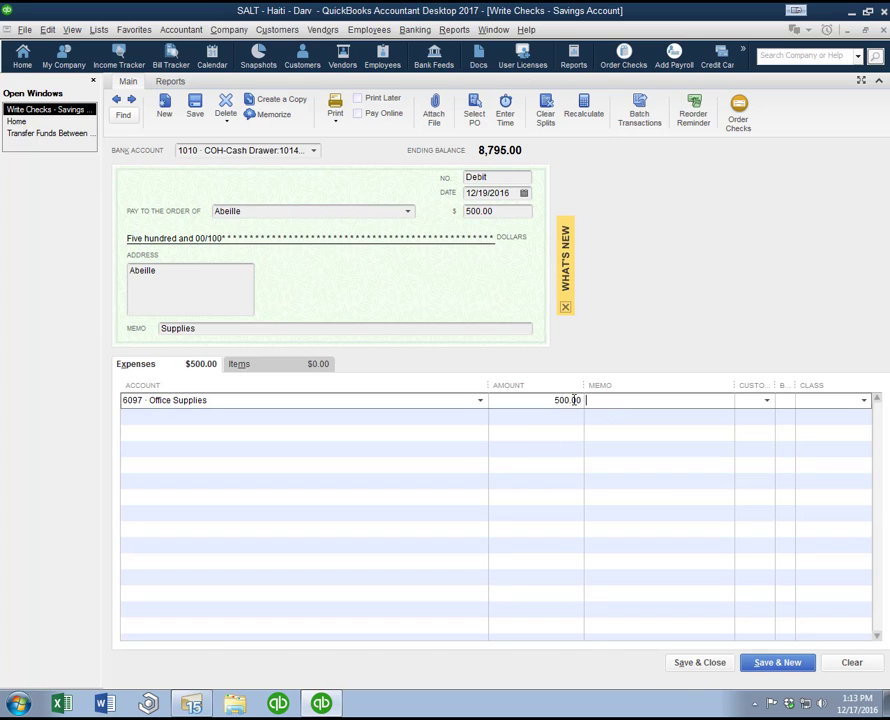
Step: Add the memo Office Supplies to the first expense line
key(Tab)
text(Offic)
key(BackSpace)
key(BackSpace)
key(BackSpace)
key(BackSpace)
key(BackSpace)
key(shift+Tab)
text(Office Supplies)
key(Tab)
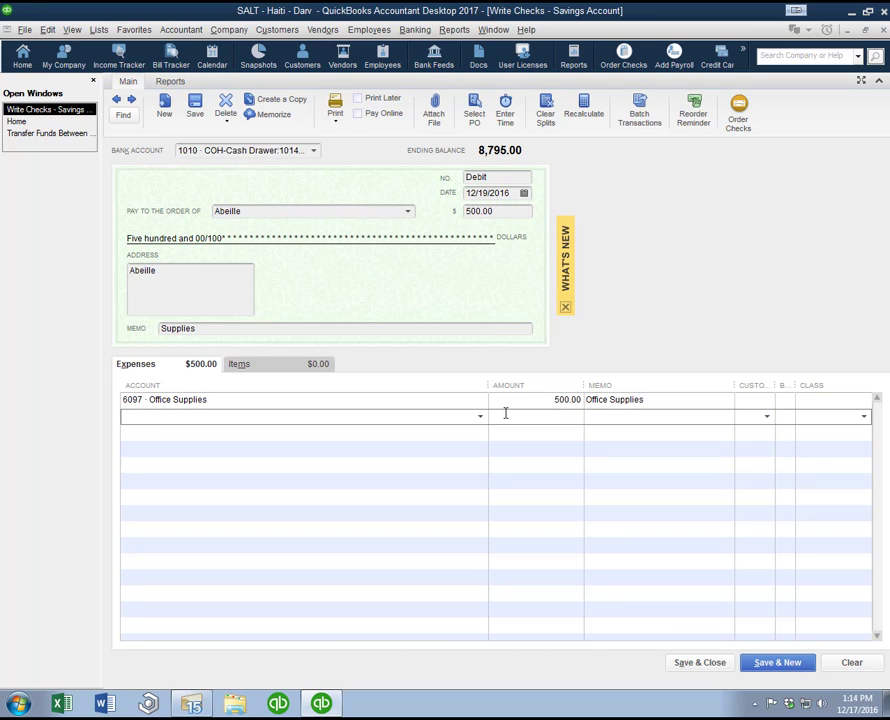
Step: Add a second expense line for account 6154 · Supplies with an amount of 500.00
text(Supplies)
key(Tab)
text(500)
key(Tab)
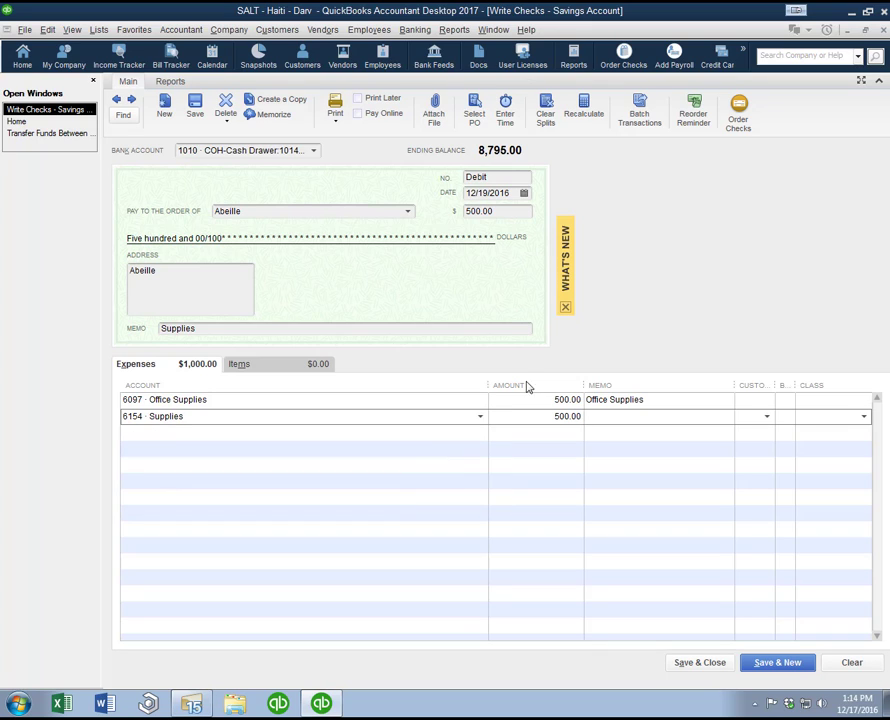
Step: Set the check's total amount to 1,500.00
drag(495, 212, 430, 222)
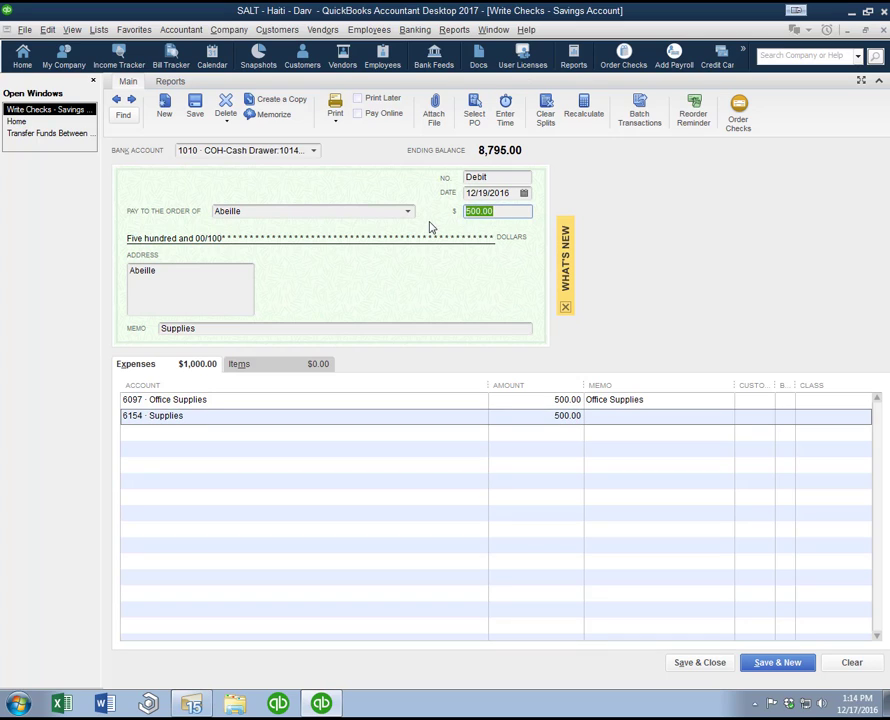
key(BackSpace)
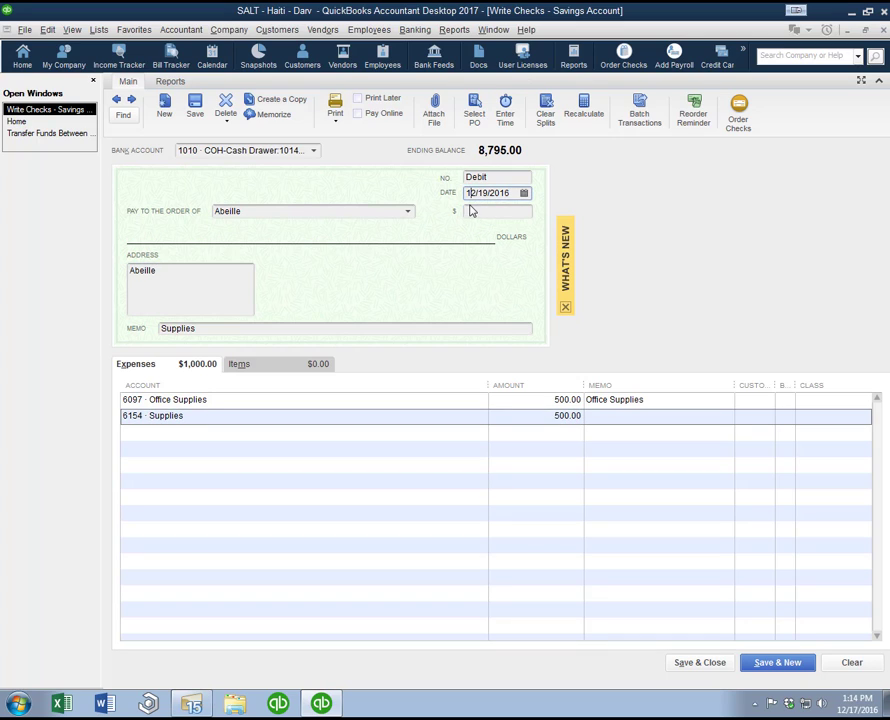
click(474, 212)
text(1,500)
key(Tab)
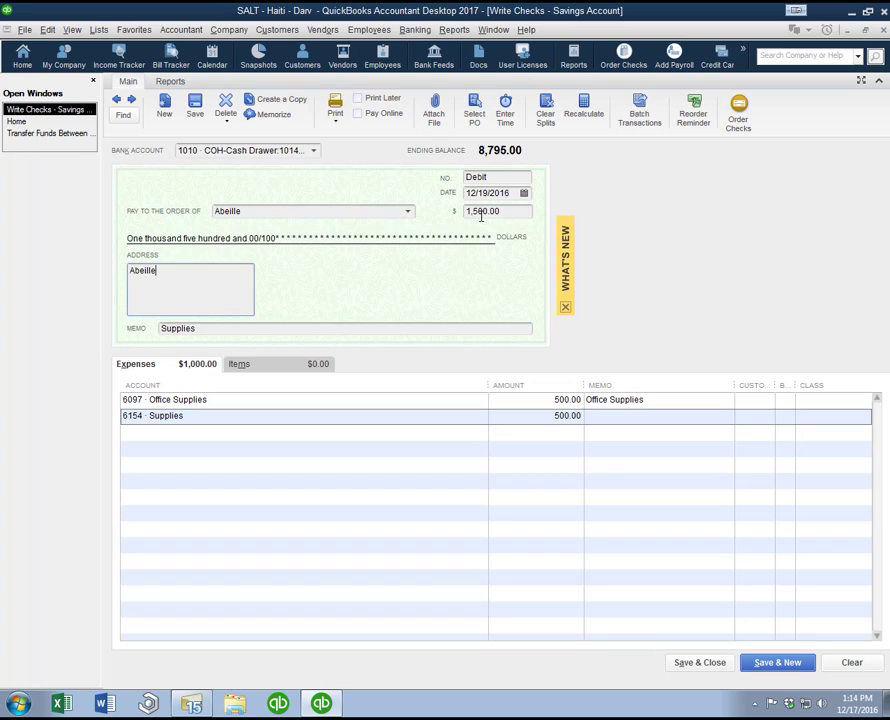
Step: Add the memo Supplies to the 6154 · Supplies expense line
click(614, 430)
click(613, 416)
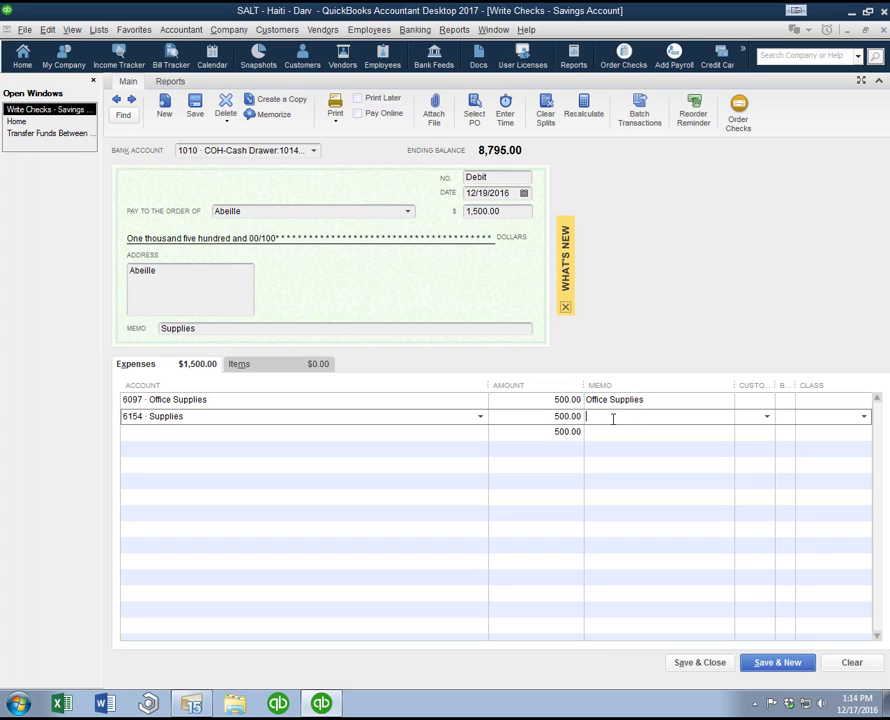
text(Supplies)
key(Tab)
key(Tab)
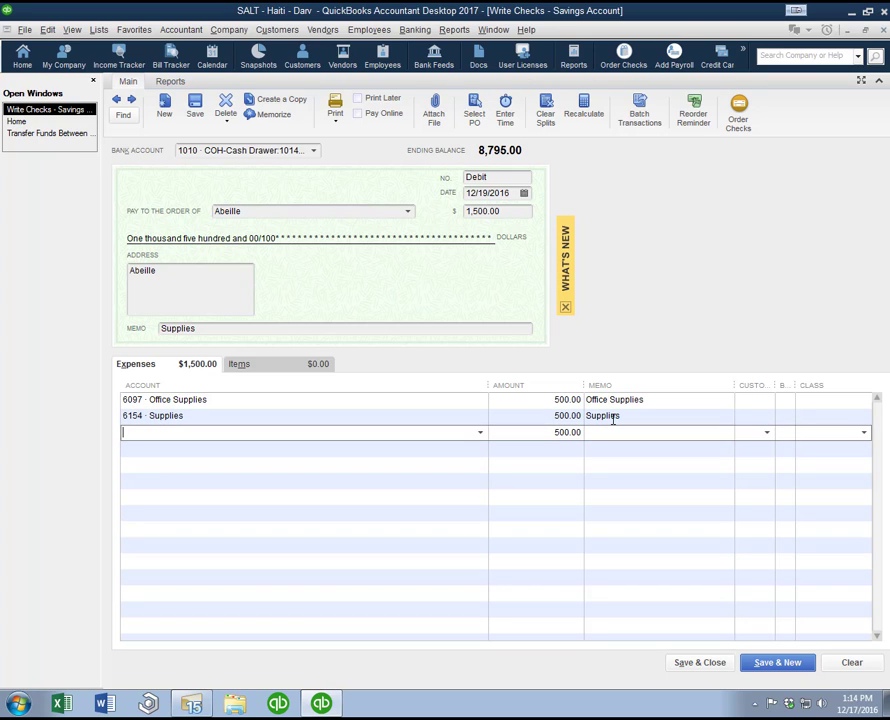
Step: Assign the third expense line to 6410 · Office Equipment with the memo Apple Computer, and save the check
text(6410 · Office Equipment)
key(Tab)
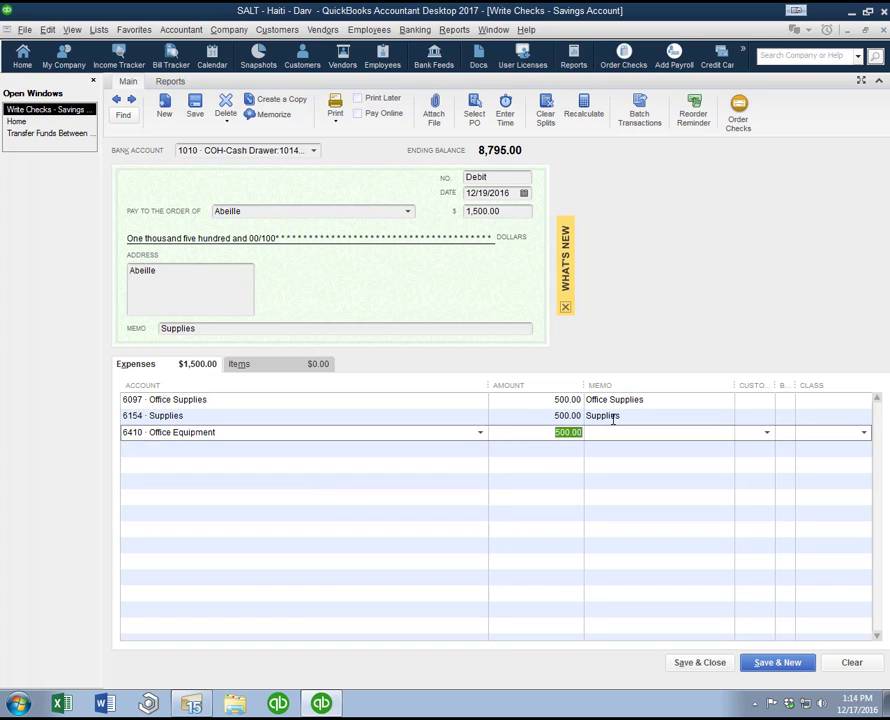
key(Tab)
text(Apple Com)
key(BackSpace)
key(BackSpace)
key(BackSpace)
text(ter)
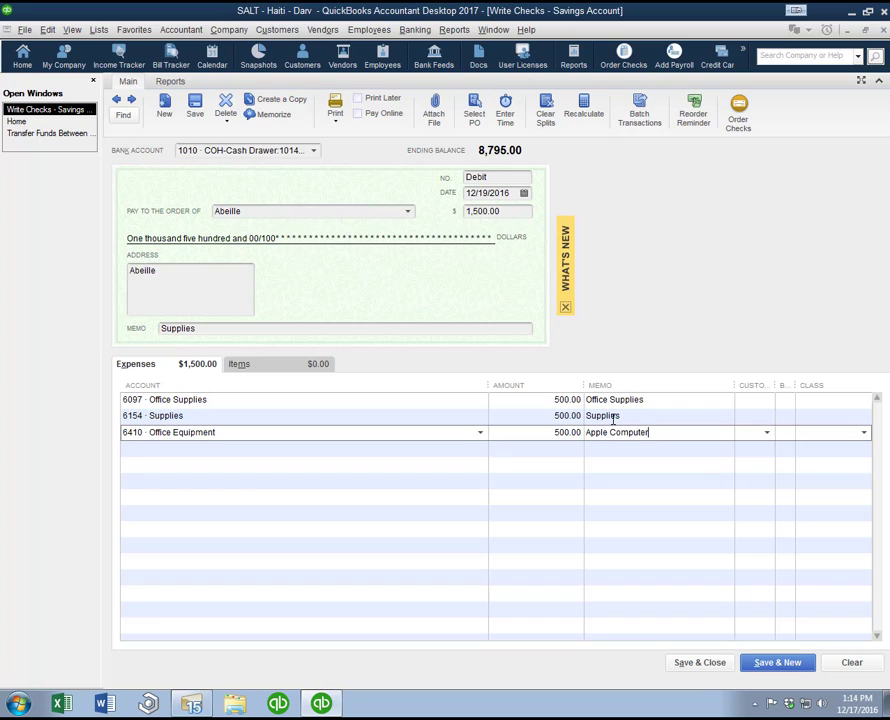
click(785, 665)
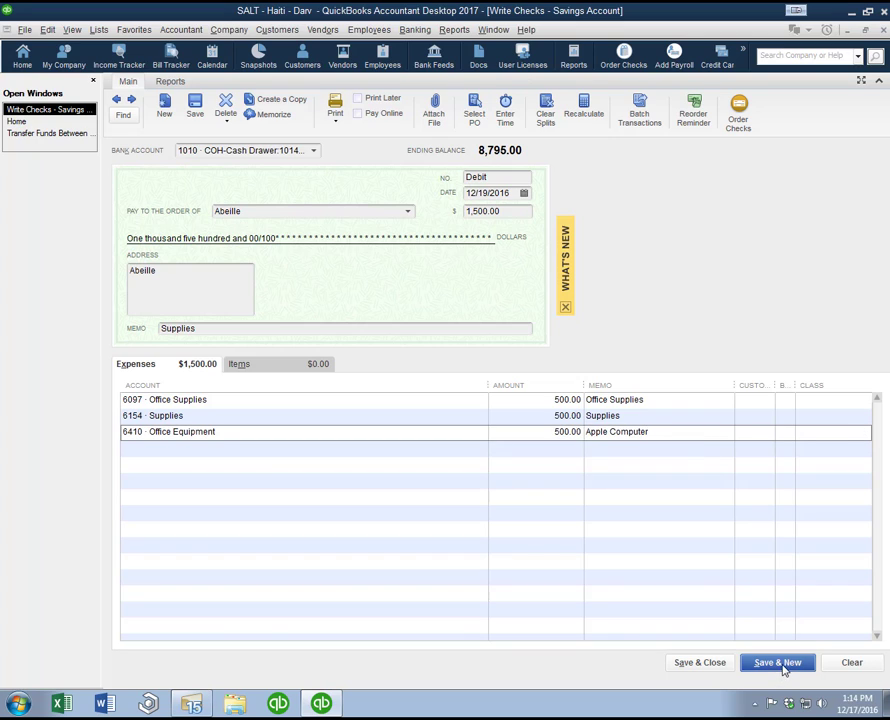
click(412, 244)
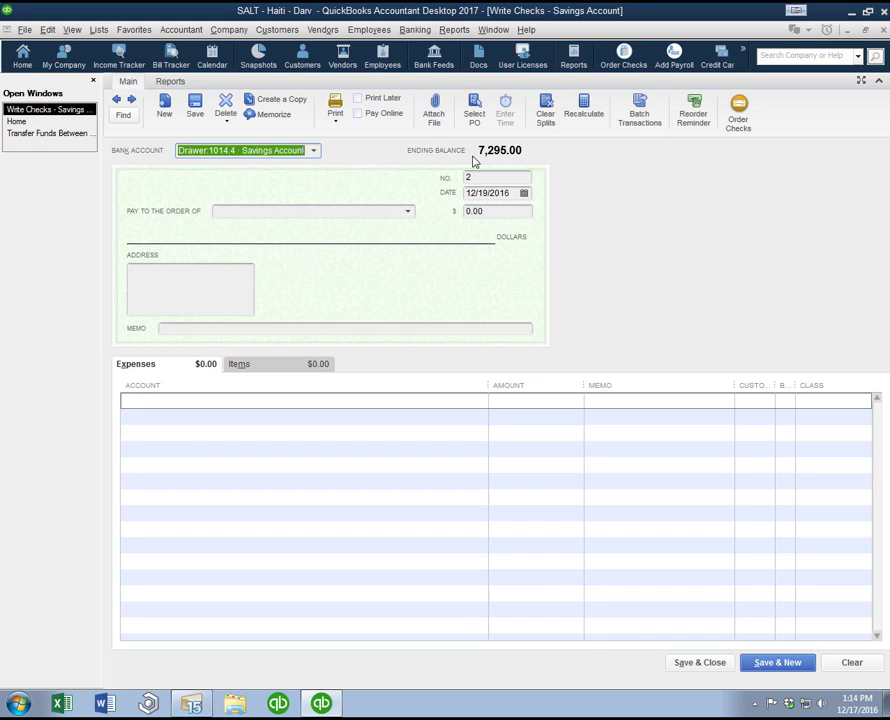
Step: Go back to the saved Abeille check, delete it, and close the check form
click(117, 100)
right_click(354, 289)
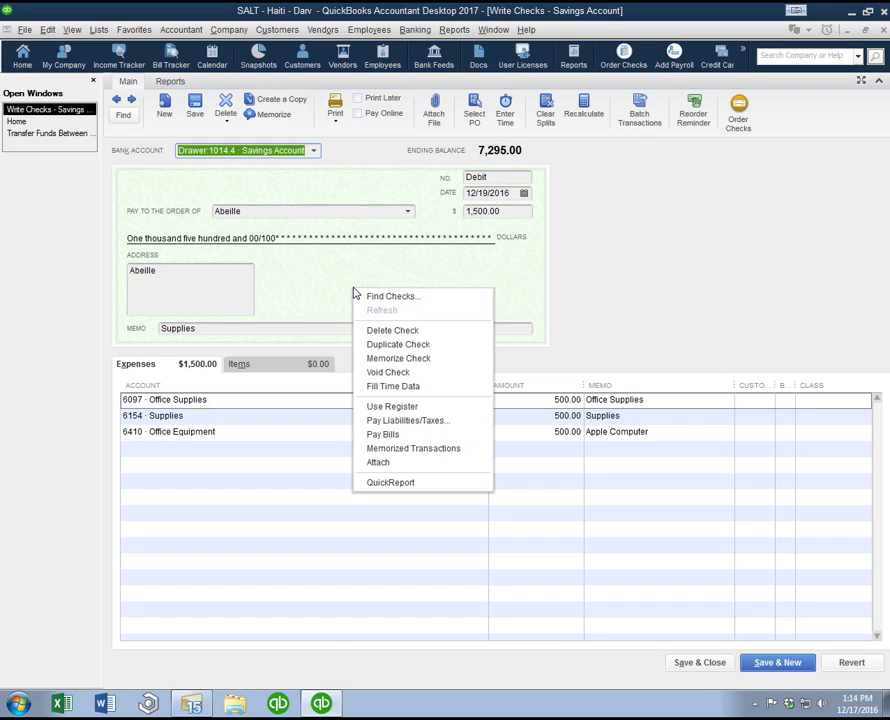
click(390, 331)
click(414, 222)
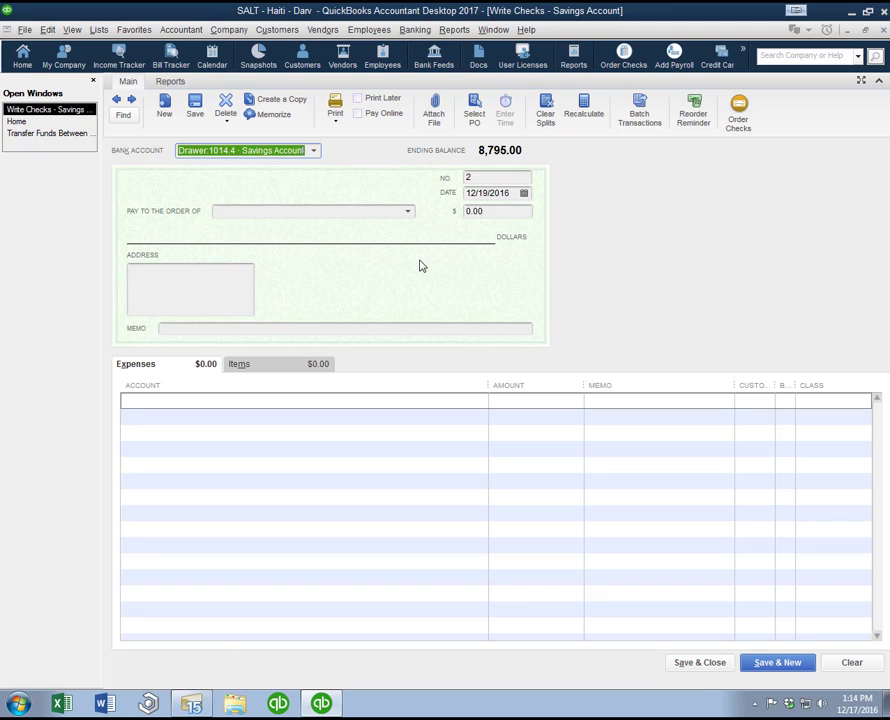
key(Escape)
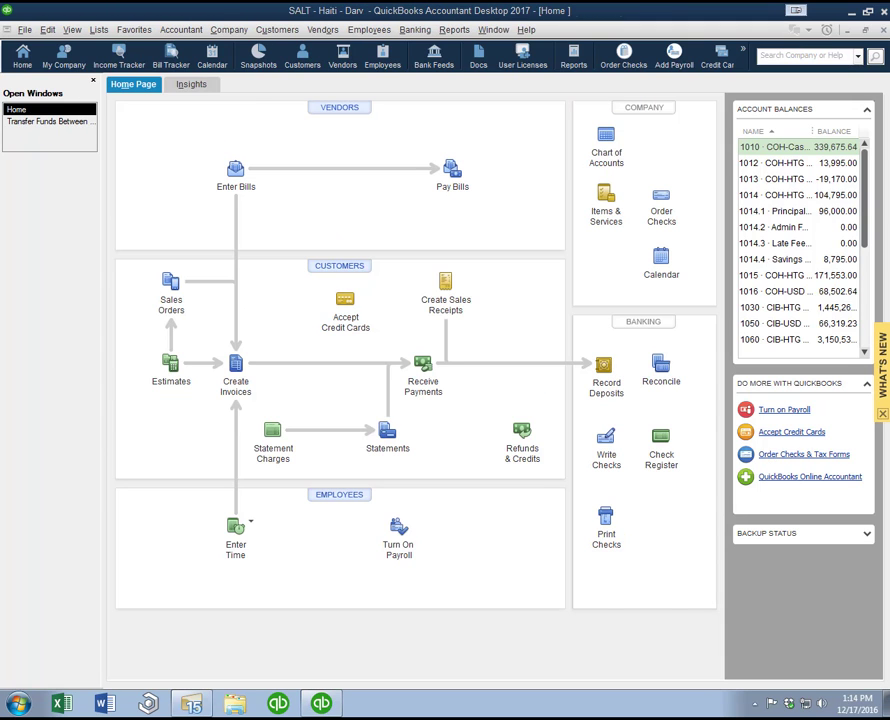
Step: Start a new bill from the vendor Abeille with an amount due of 1,500.00
click(240, 184)
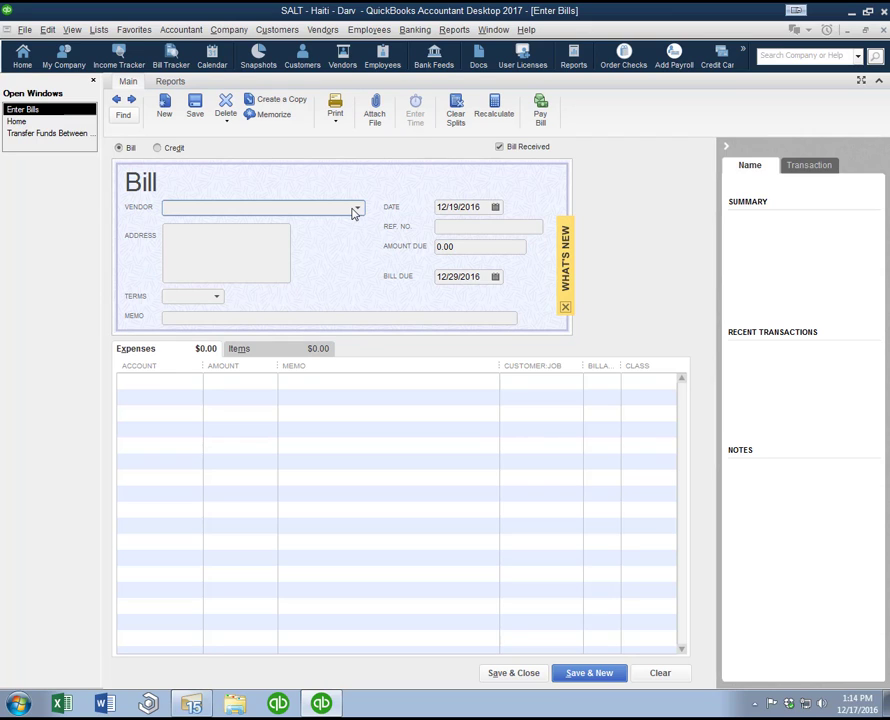
click(356, 208)
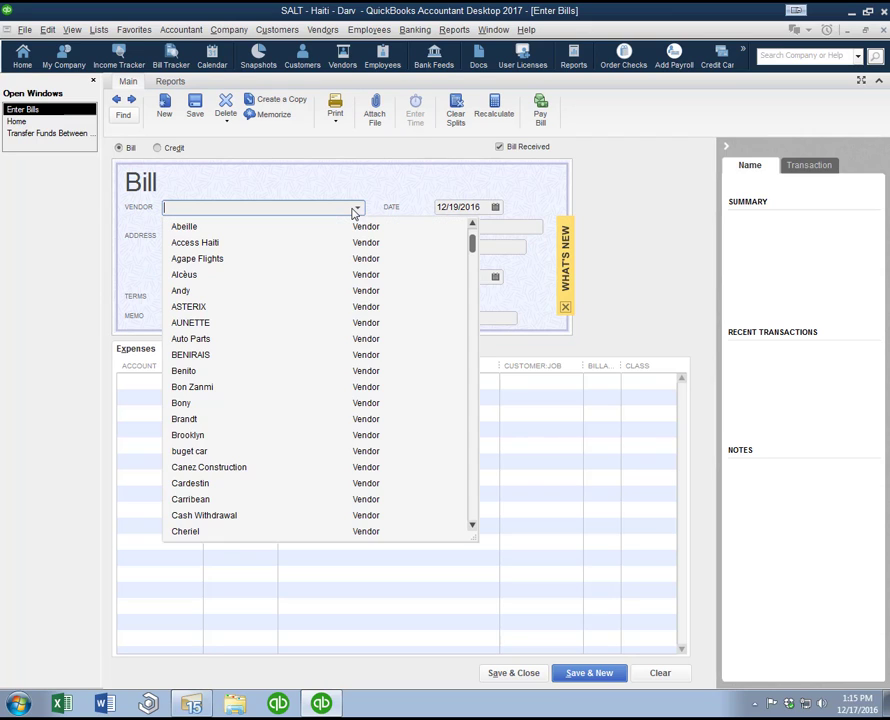
click(195, 226)
key(Tab)
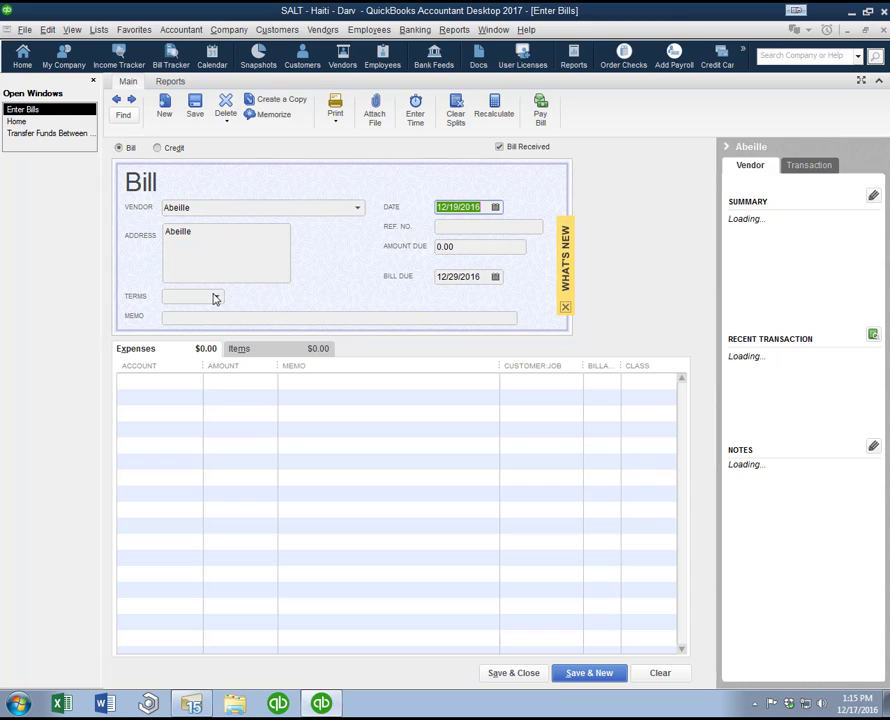
key(Tab)
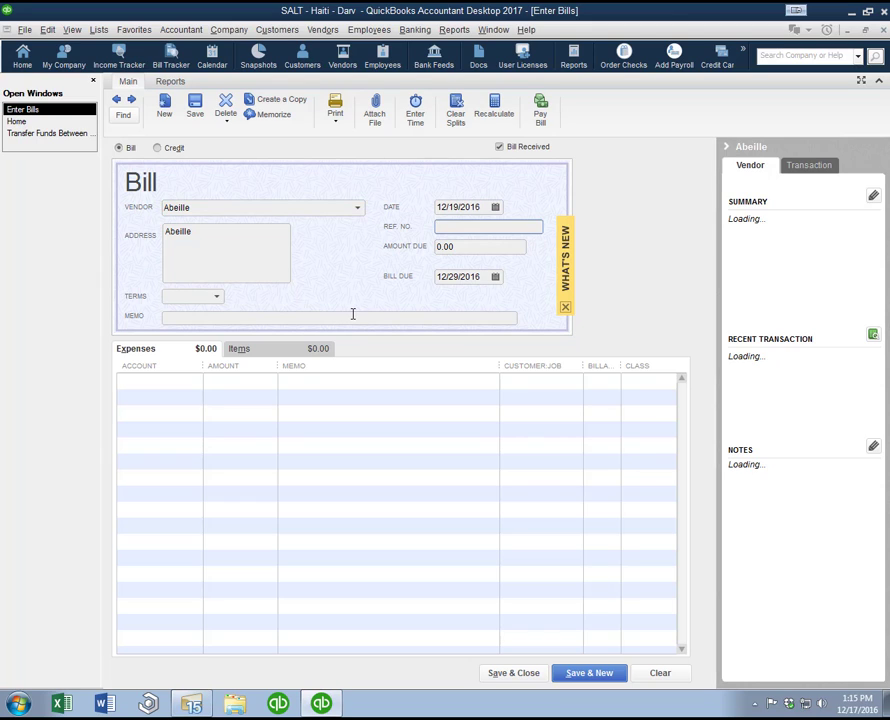
key(Tab)
text(1,5)
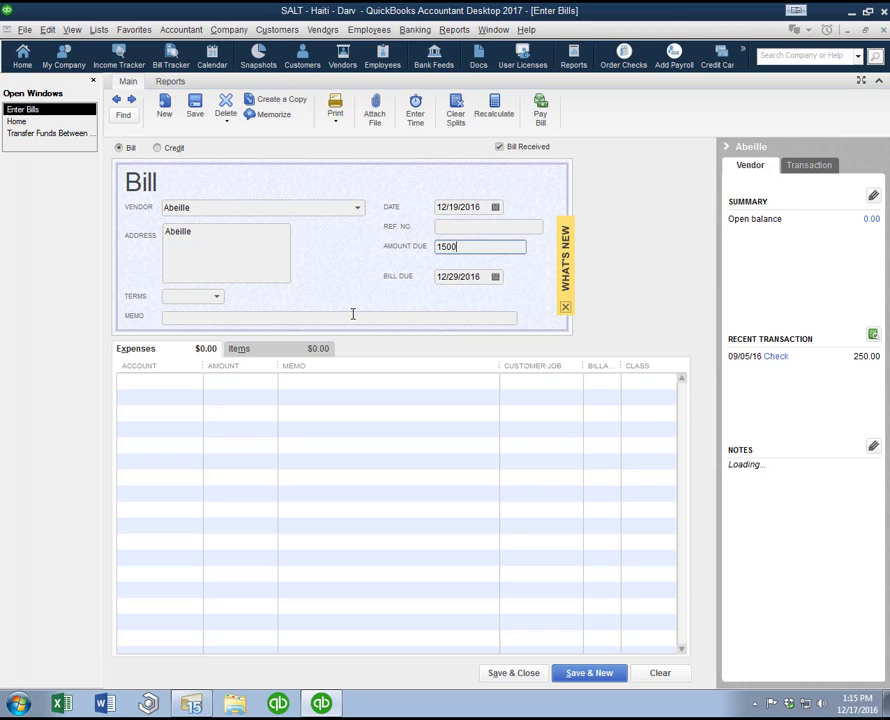
text(00)
key(Tab)
key(Tab)
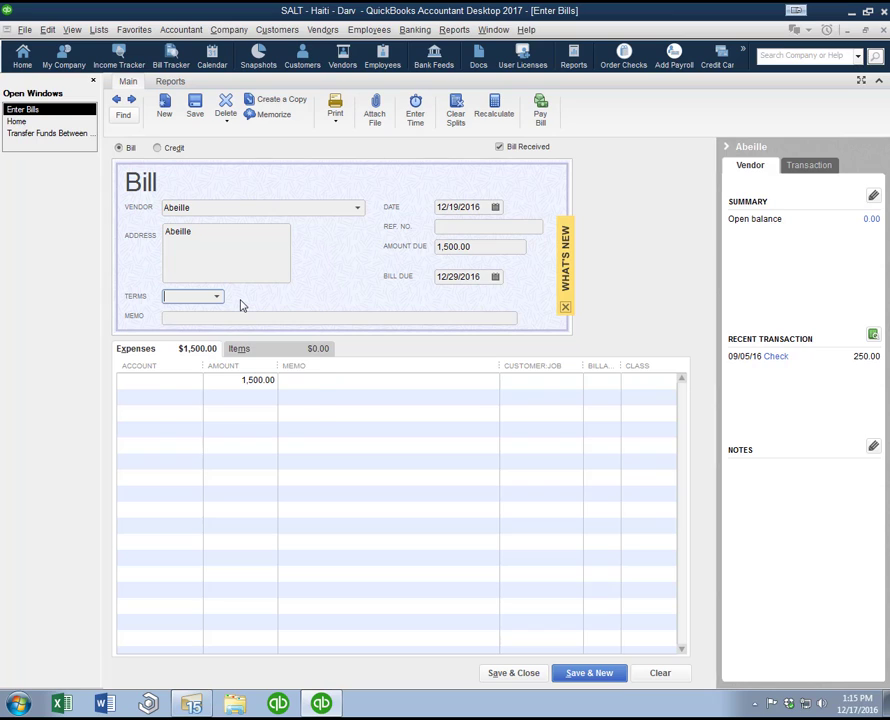
Step: Set the bill's terms to Net 30 and enter Supplies as its memo
text(Net)
key(Down)
key(Tab)
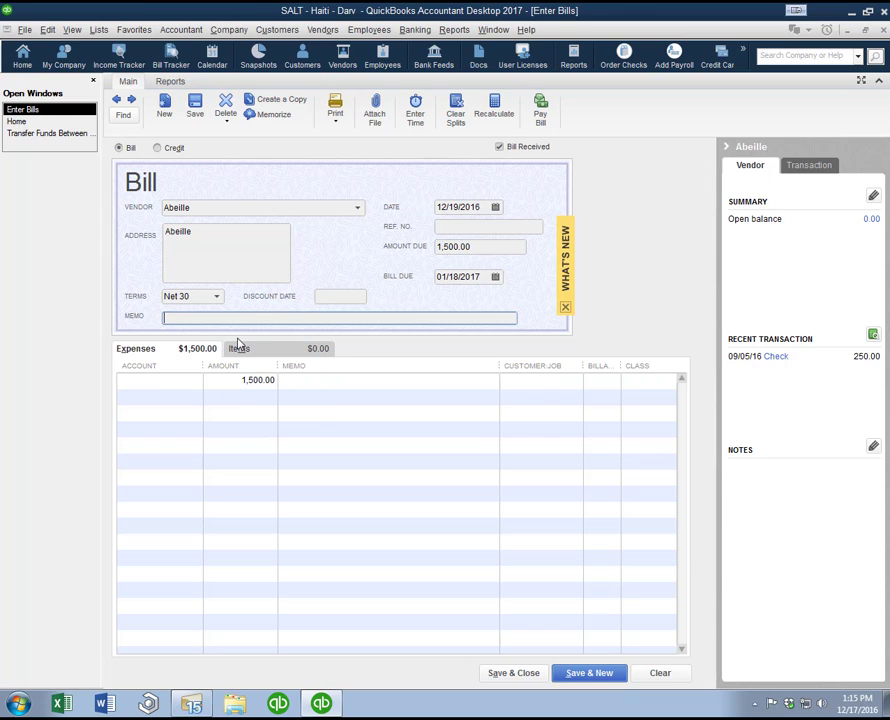
text(Supplies)
key(Tab)
Step: Enter the memo Supplies, assign the bill's expense line to 6154 · Supplies, and save the bill, keeping the new terms for Abeille
text(Supp)
key(Tab)
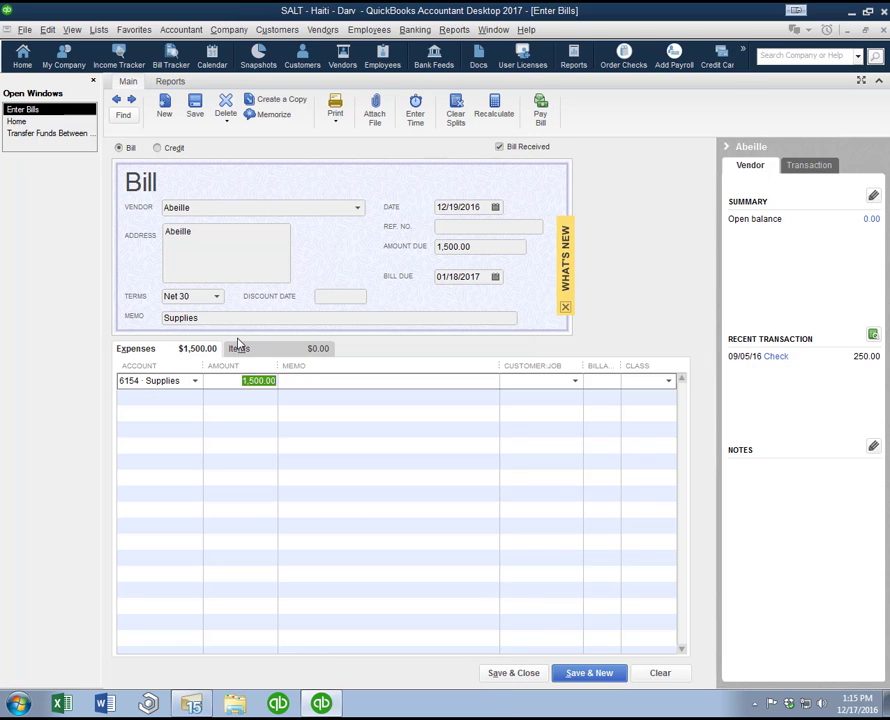
click(590, 673)
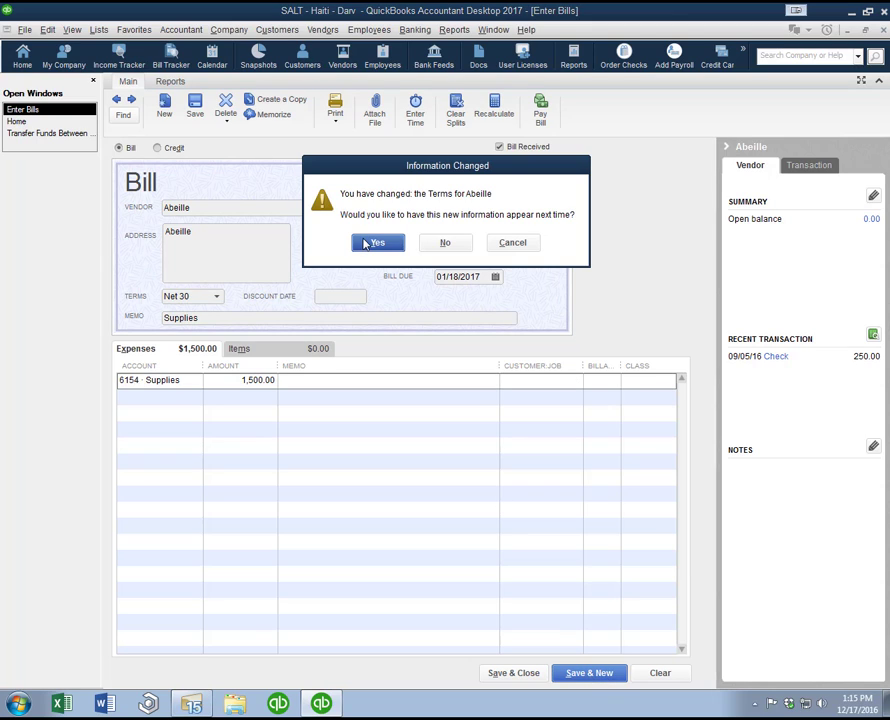
click(368, 244)
click(368, 244)
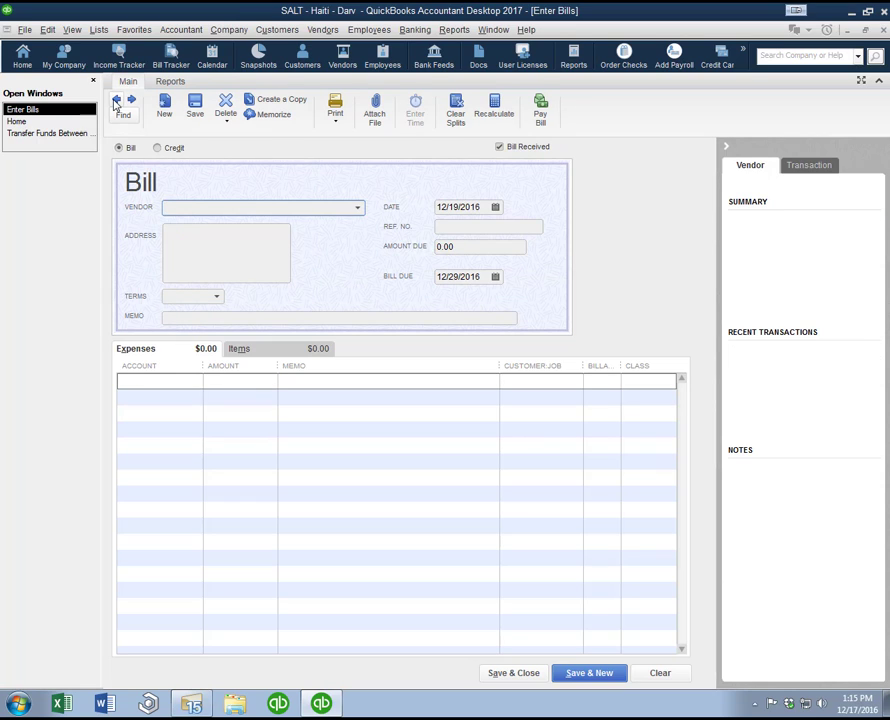
Step: Go back to the saved Abeille bill, delete it, and close the bill form
click(116, 100)
right_click(336, 251)
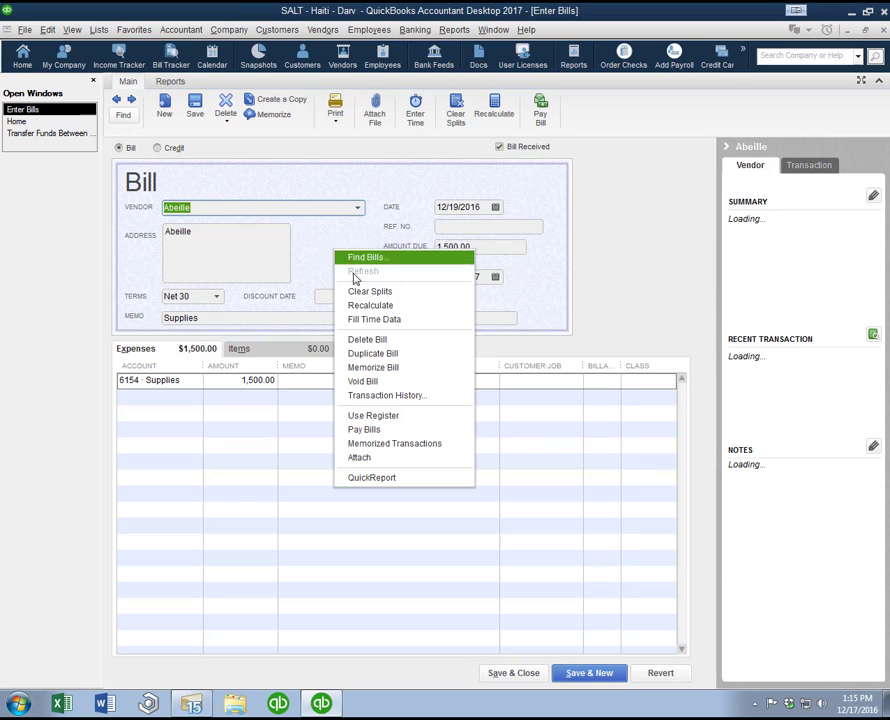
click(377, 344)
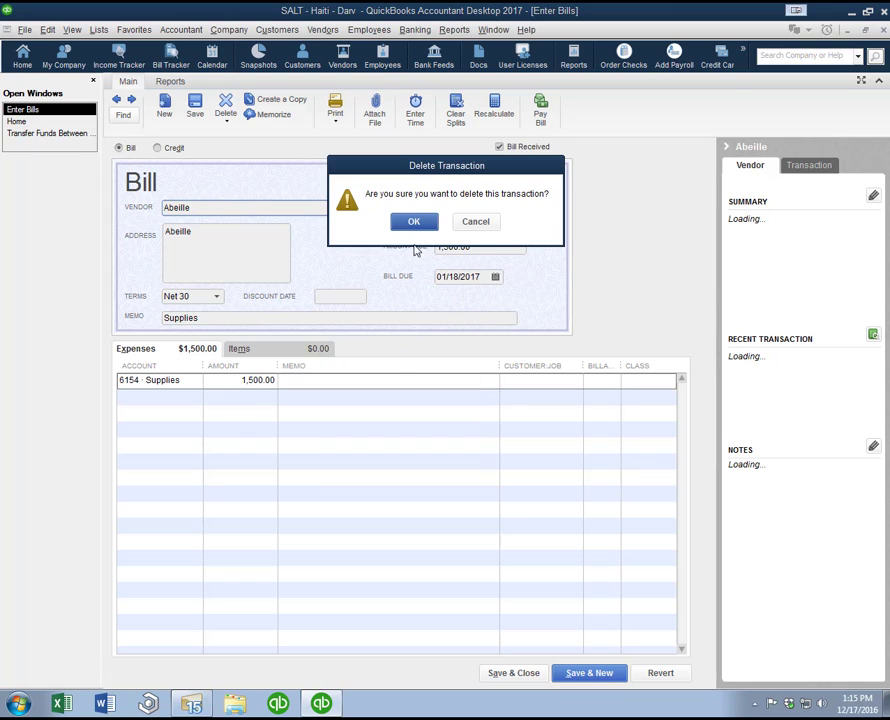
click(412, 222)
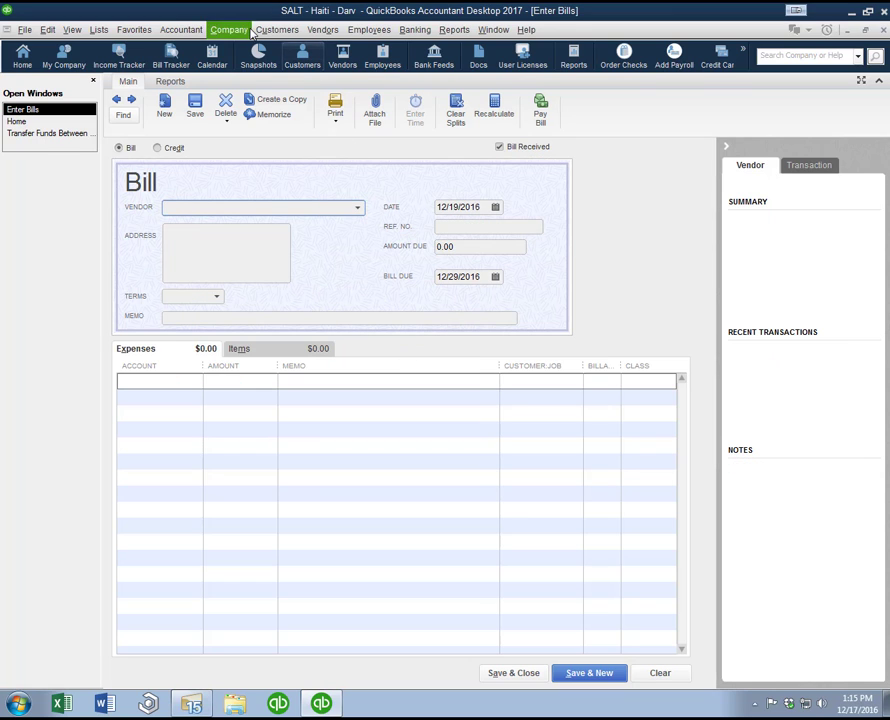
key(Escape)
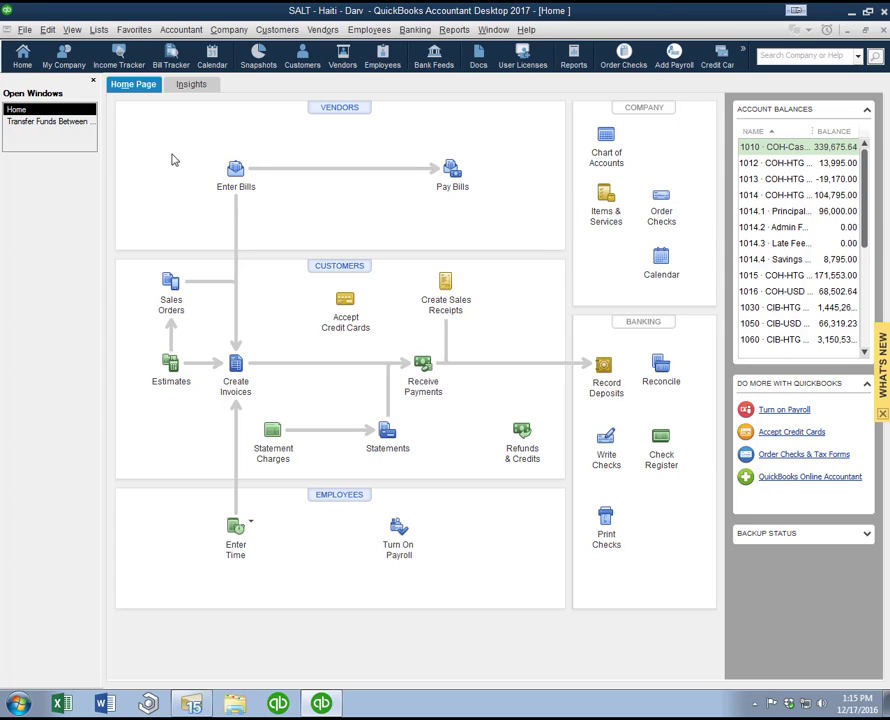
click(312, 30)
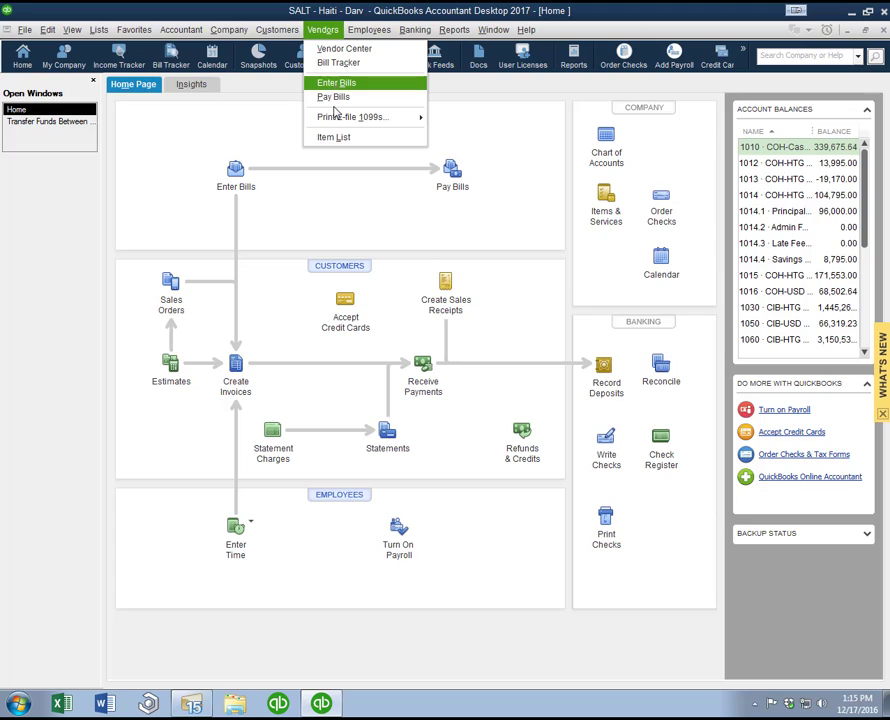
click(310, 204)
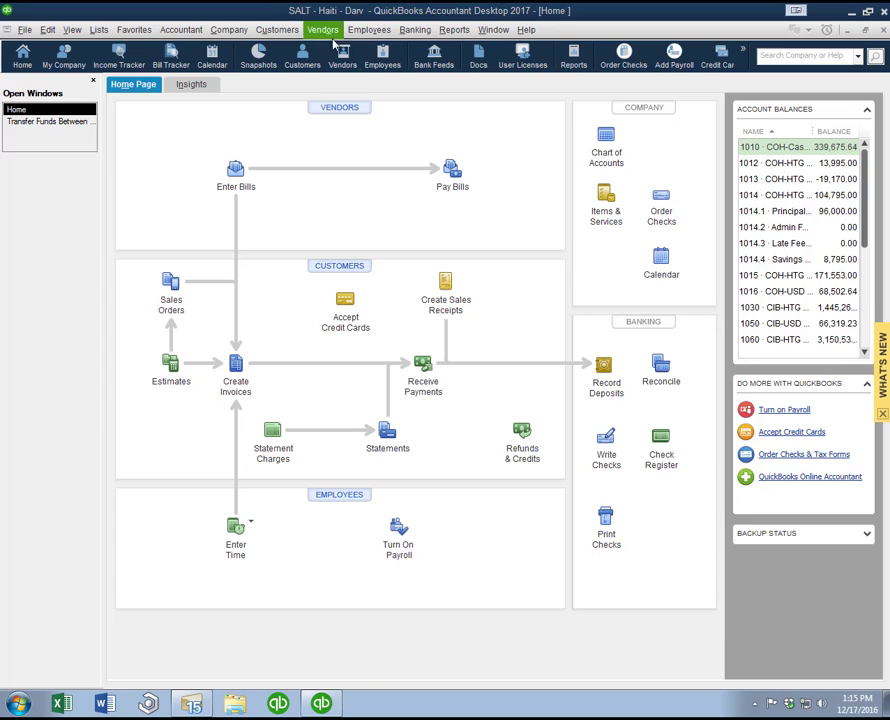
click(281, 29)
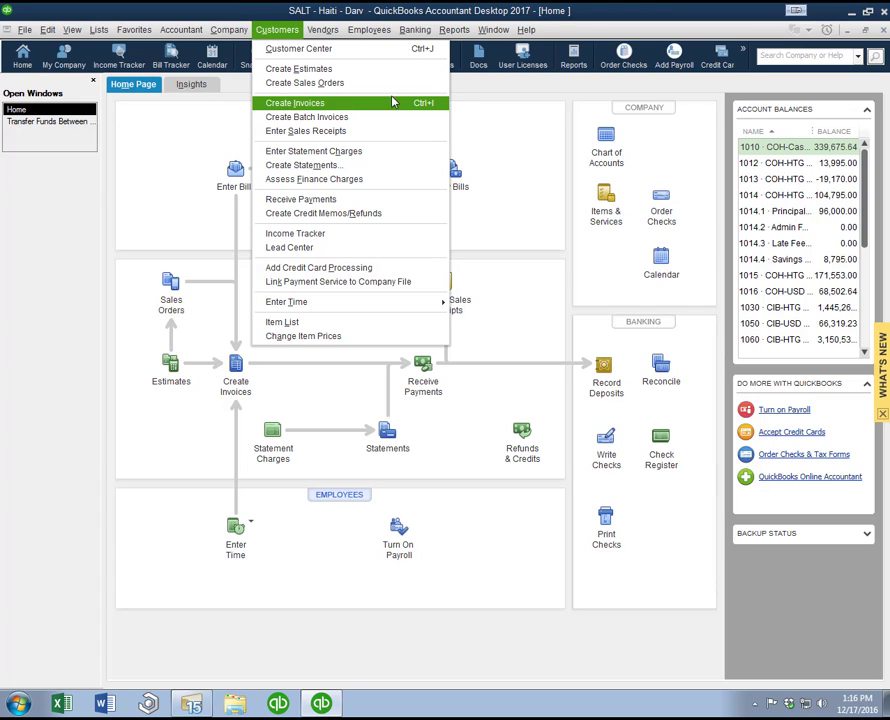
Step: Start a new customer invoice and choose SALTWare Haiti as its customer
click(238, 368)
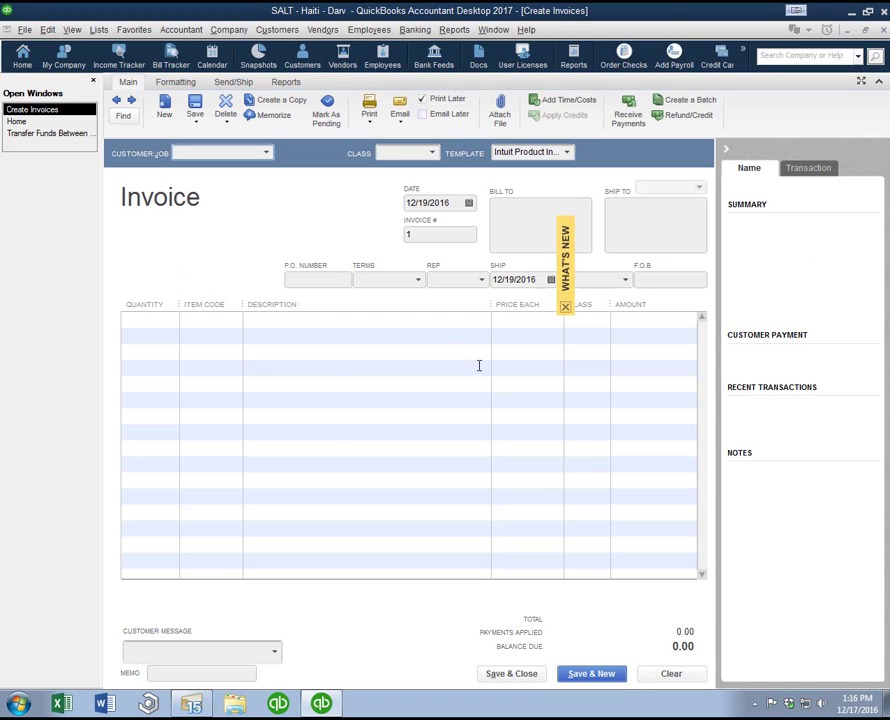
click(268, 154)
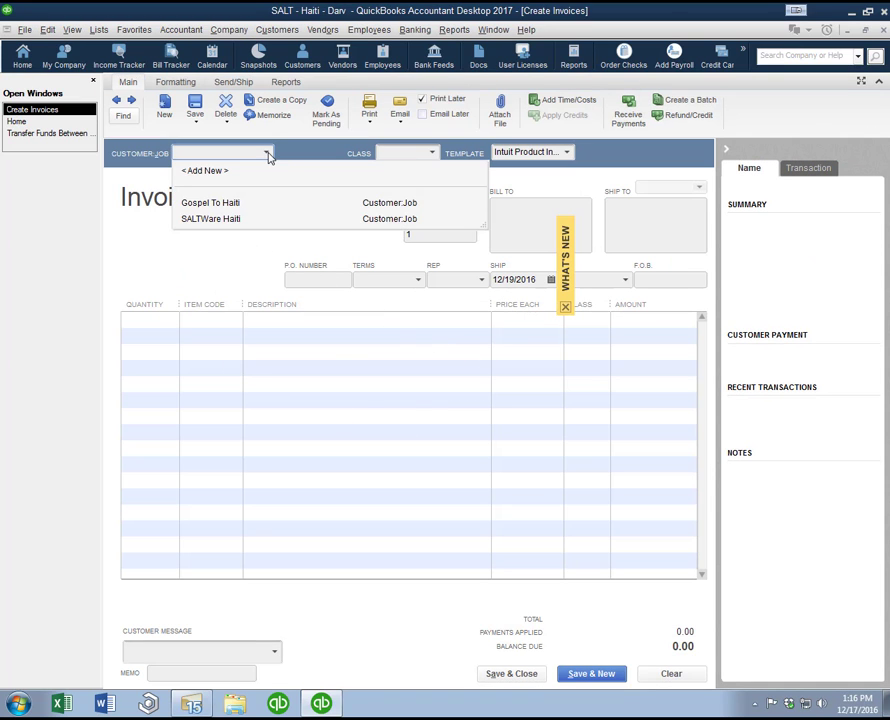
click(250, 202)
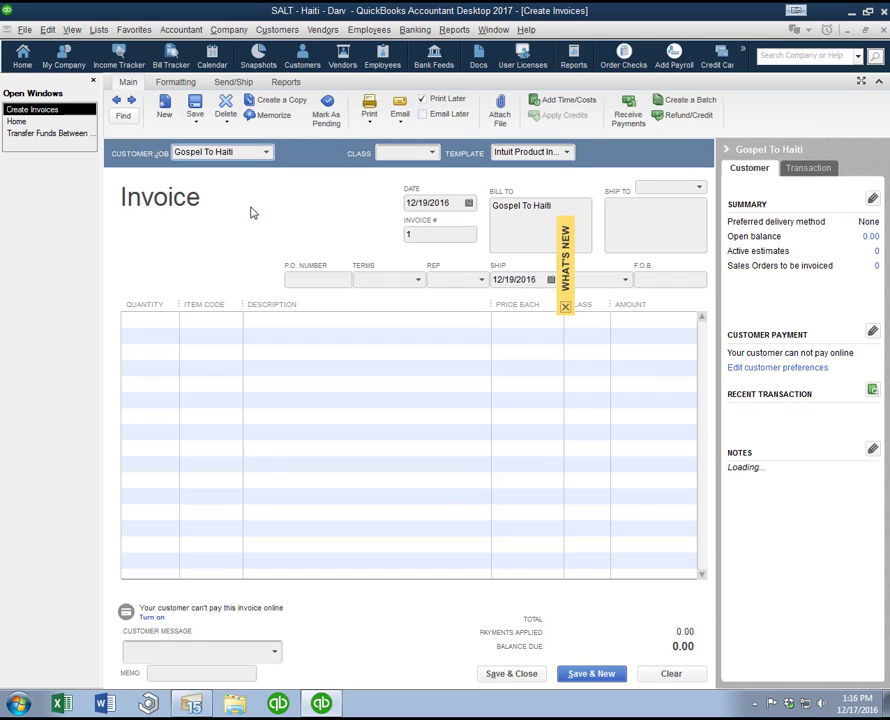
click(266, 153)
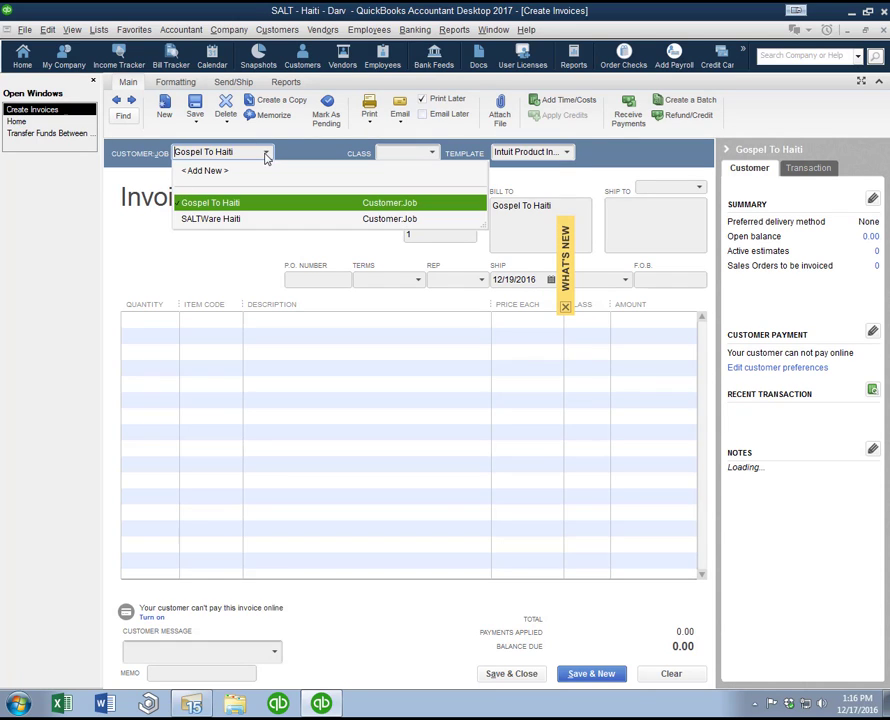
click(238, 219)
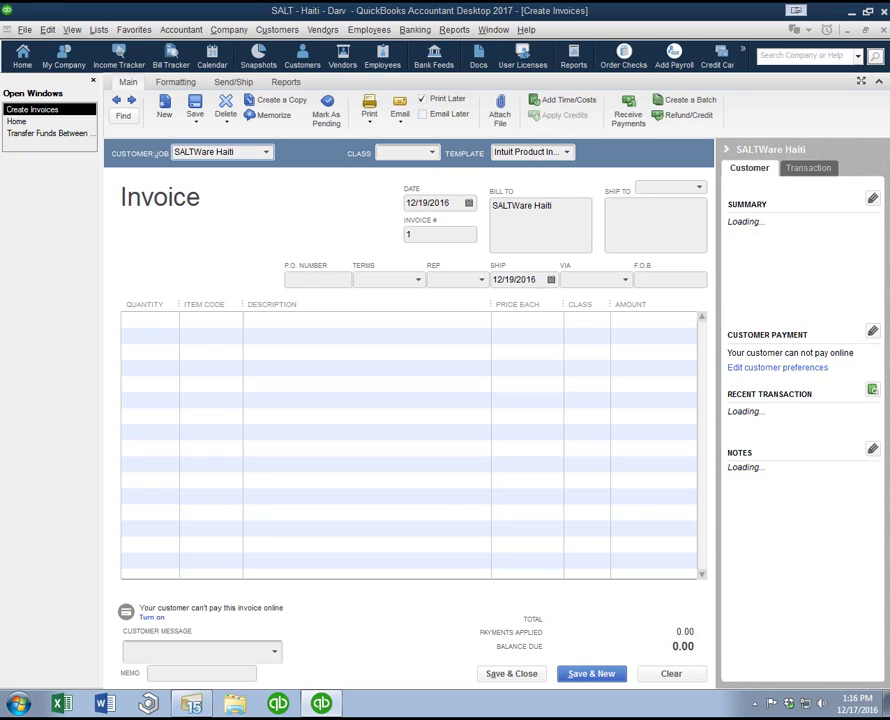
key(Tab)
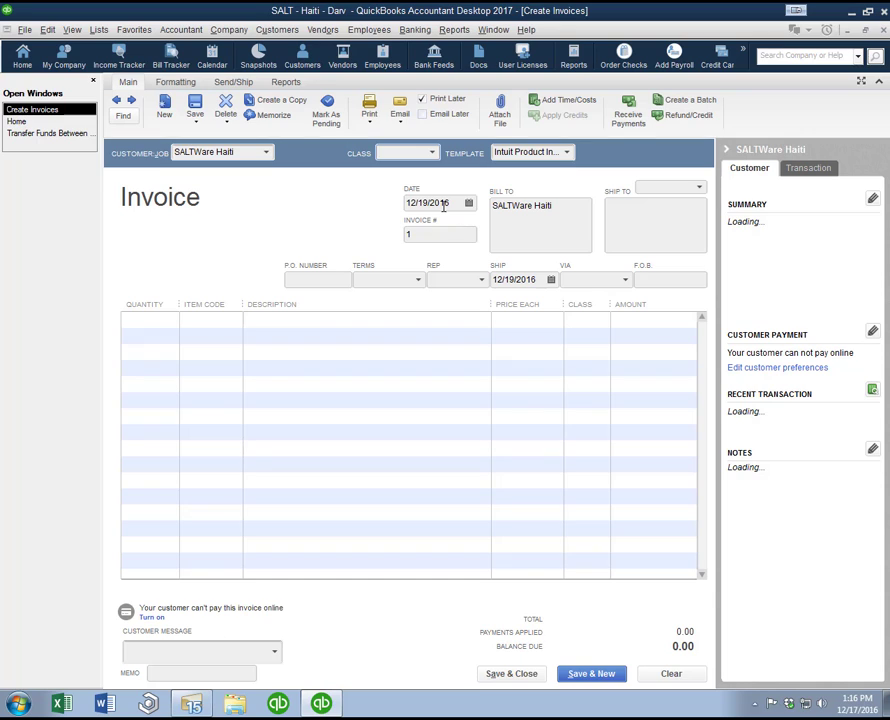
Step: Date the invoice 12/19/2016 and keep 1 as its invoice number, leaving the P.O. number and terms empty
click(469, 203)
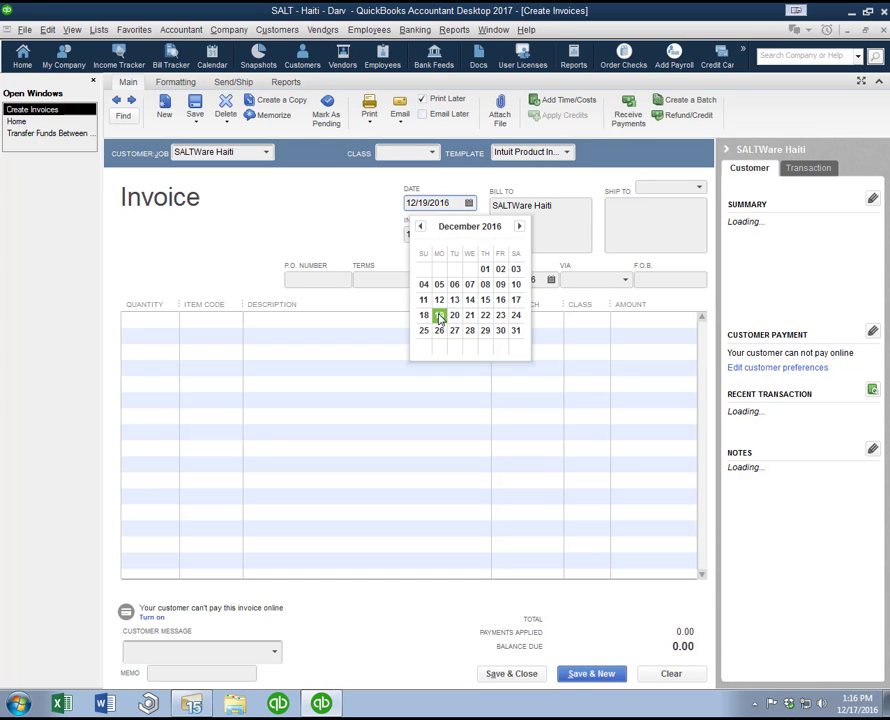
click(439, 316)
key(Tab)
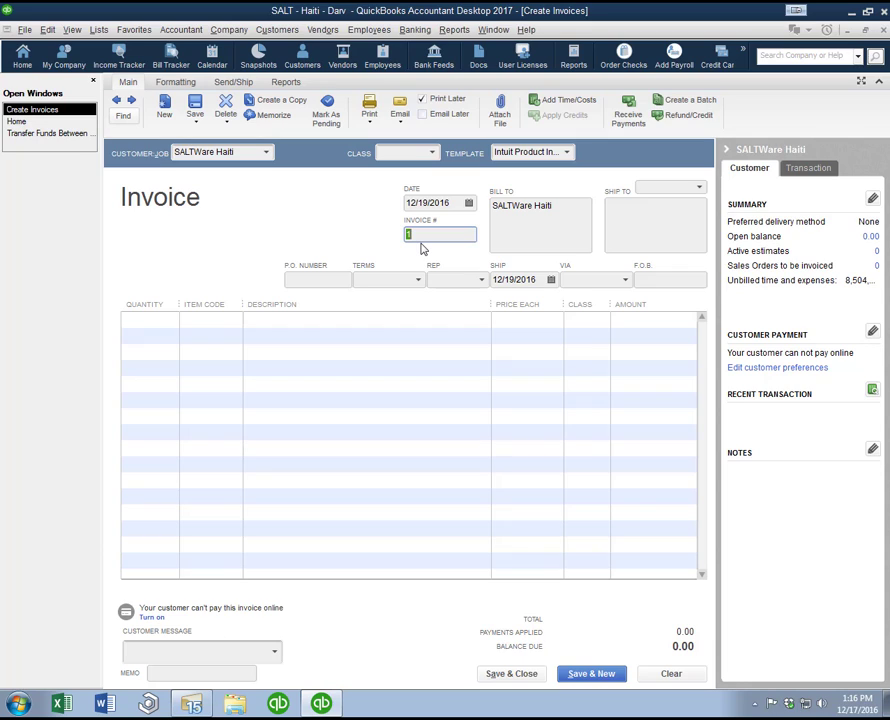
key(Tab)
key(Tab)
key(Tab)
key(Tab)
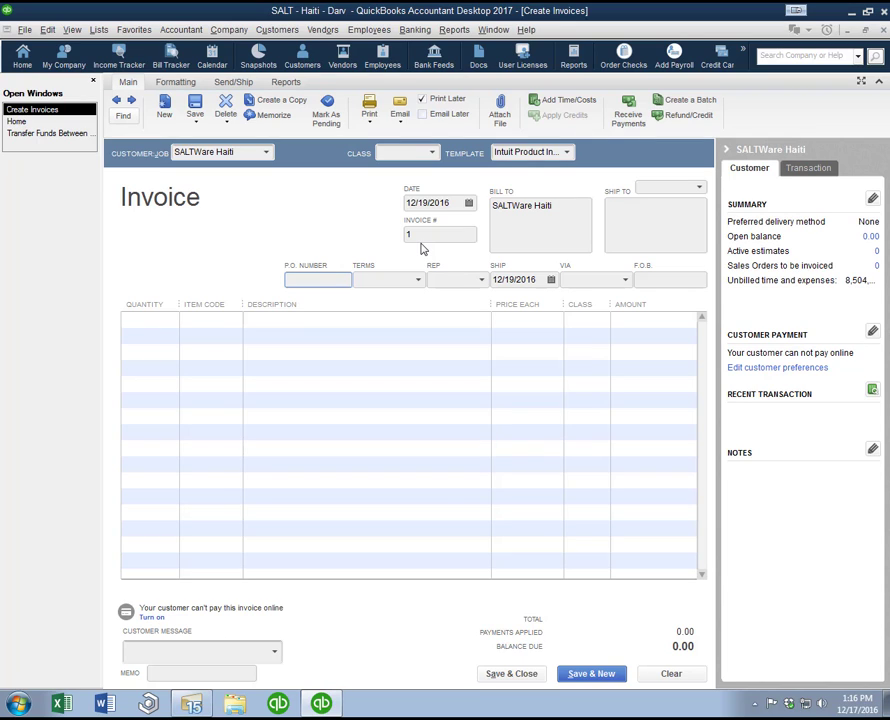
key(Tab)
key(Tab)
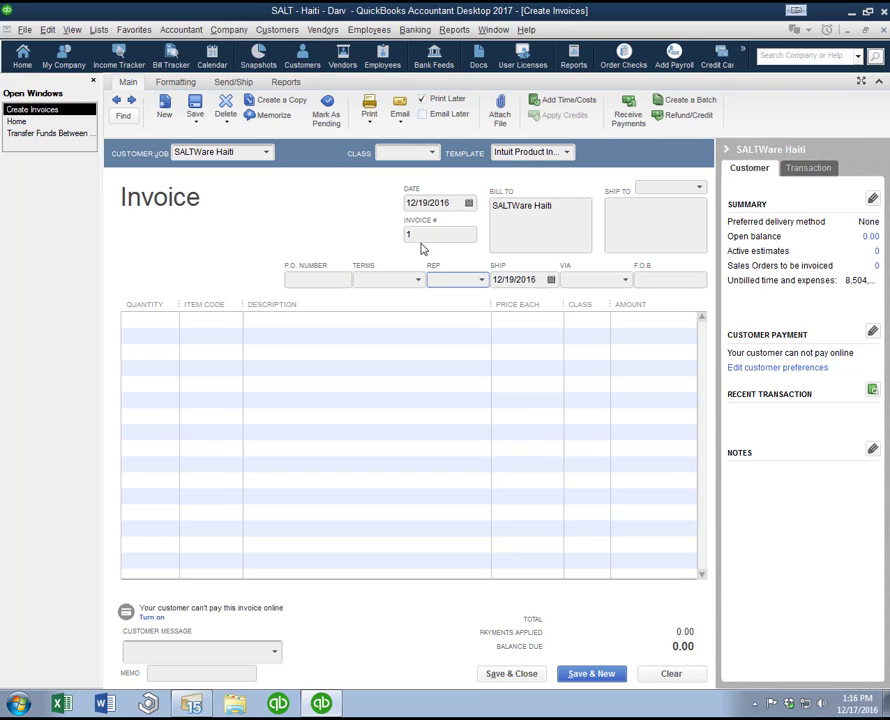
Step: Switch the invoice template to Intuit Professional Invoice
click(550, 153)
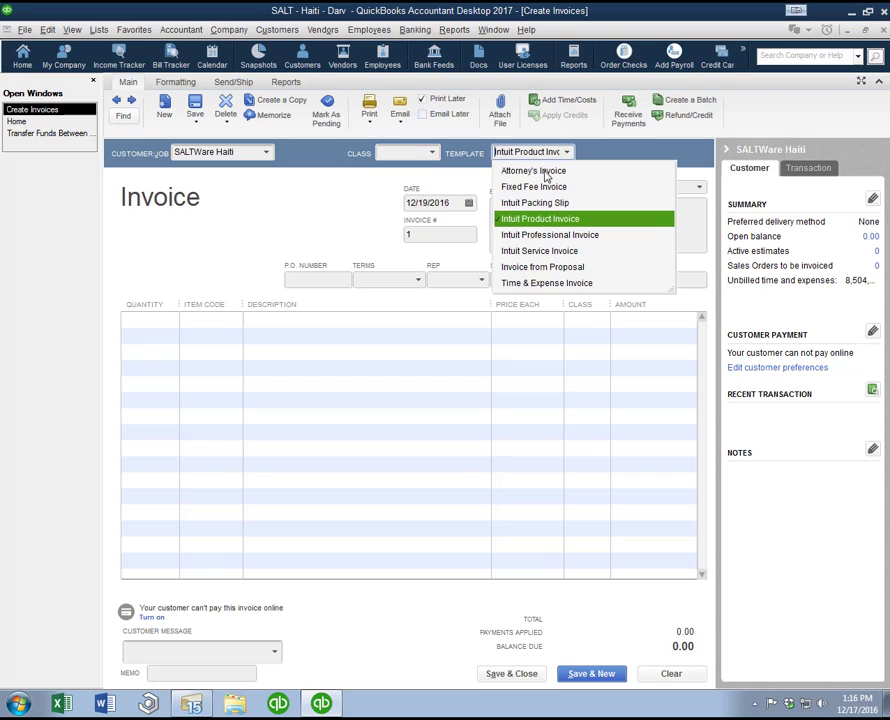
click(552, 237)
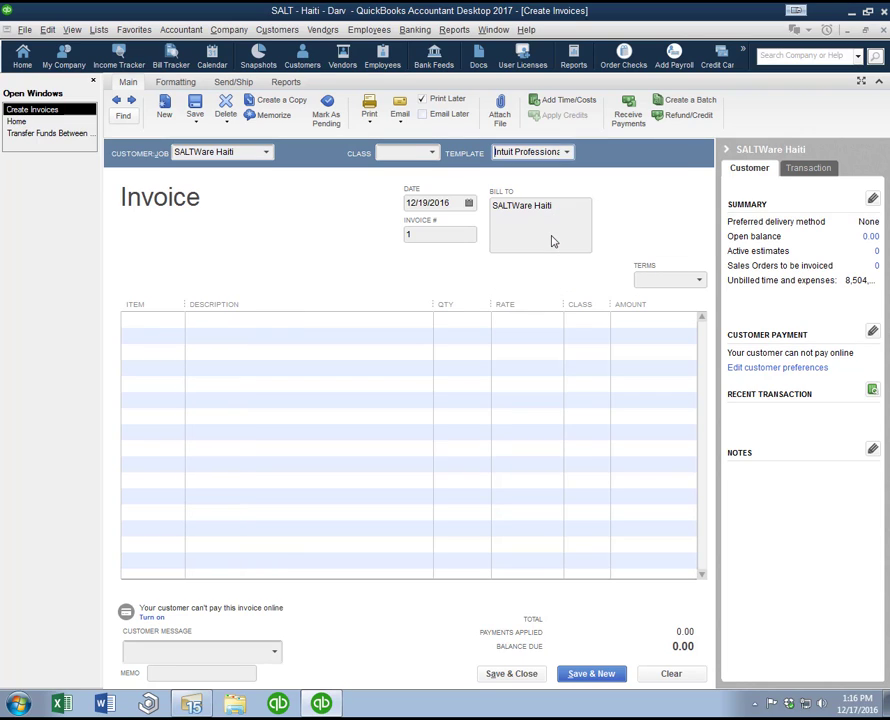
click(567, 154)
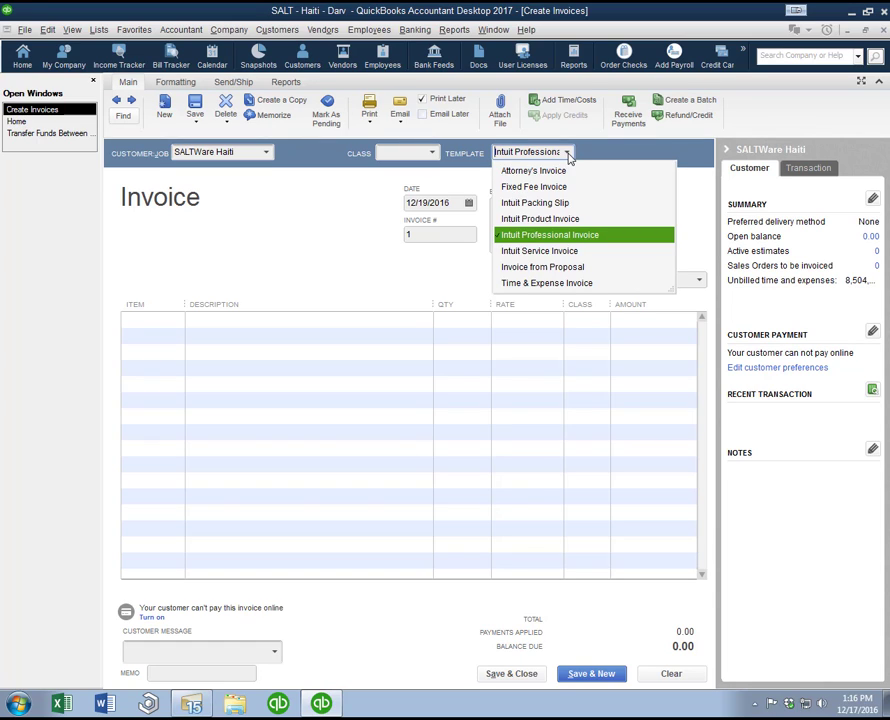
click(556, 235)
click(566, 213)
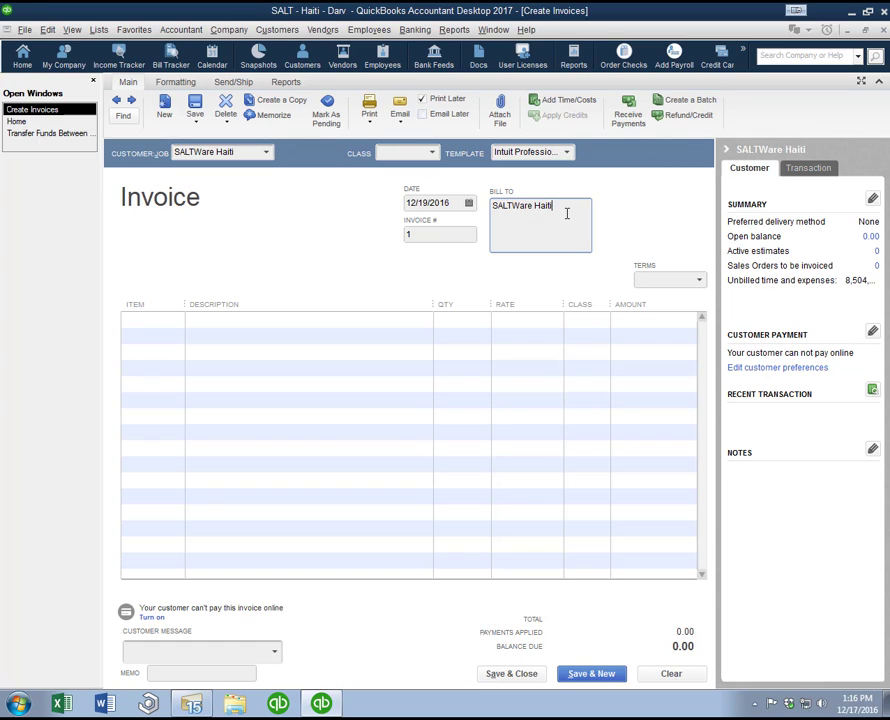
Step: Enter Office Supplies as the item on the first invoice line and agree to add it as a new item
click(212, 322)
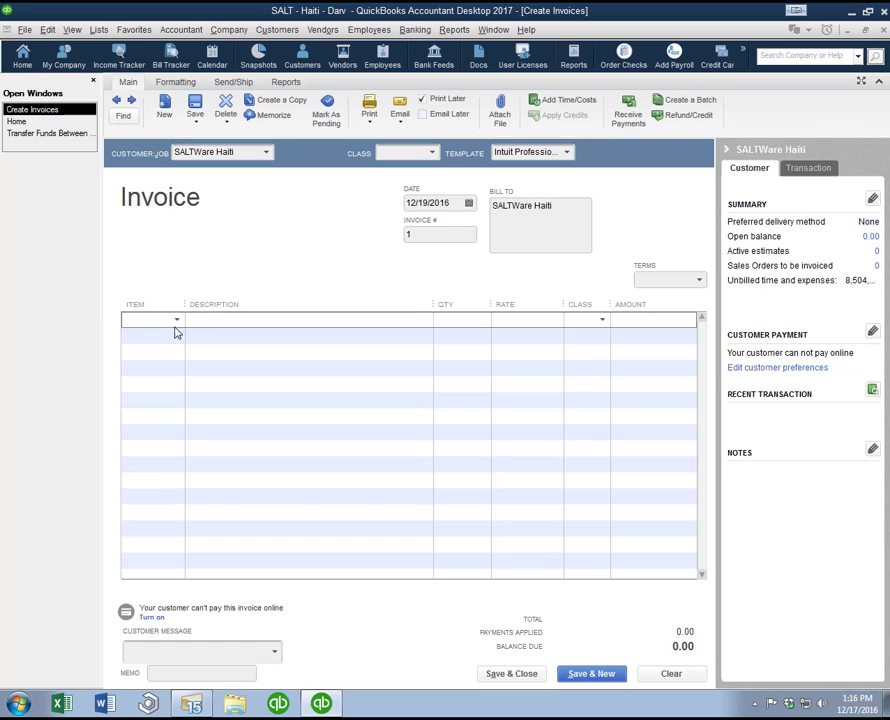
click(177, 319)
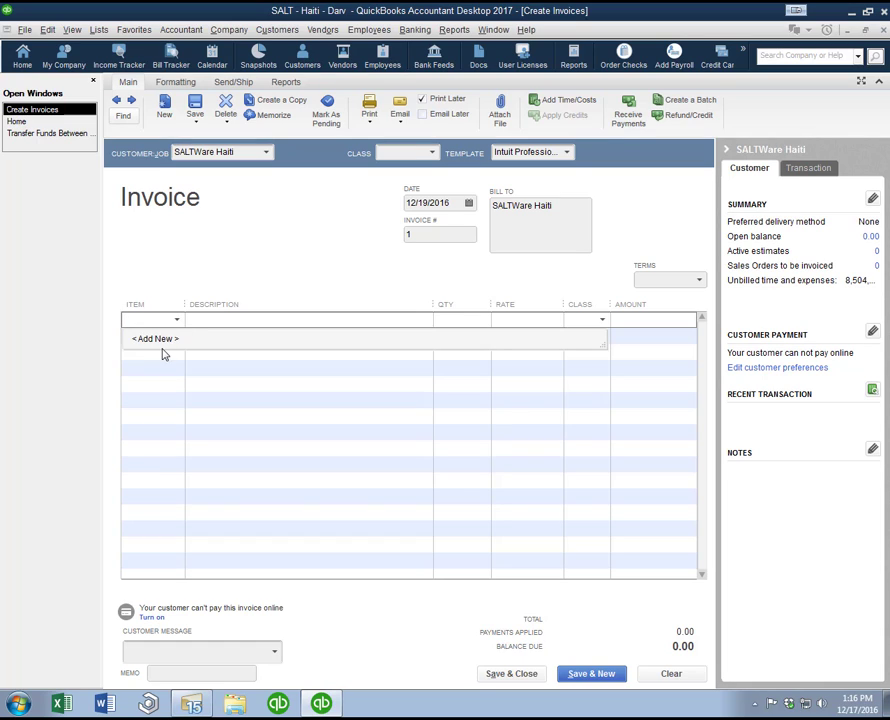
click(205, 317)
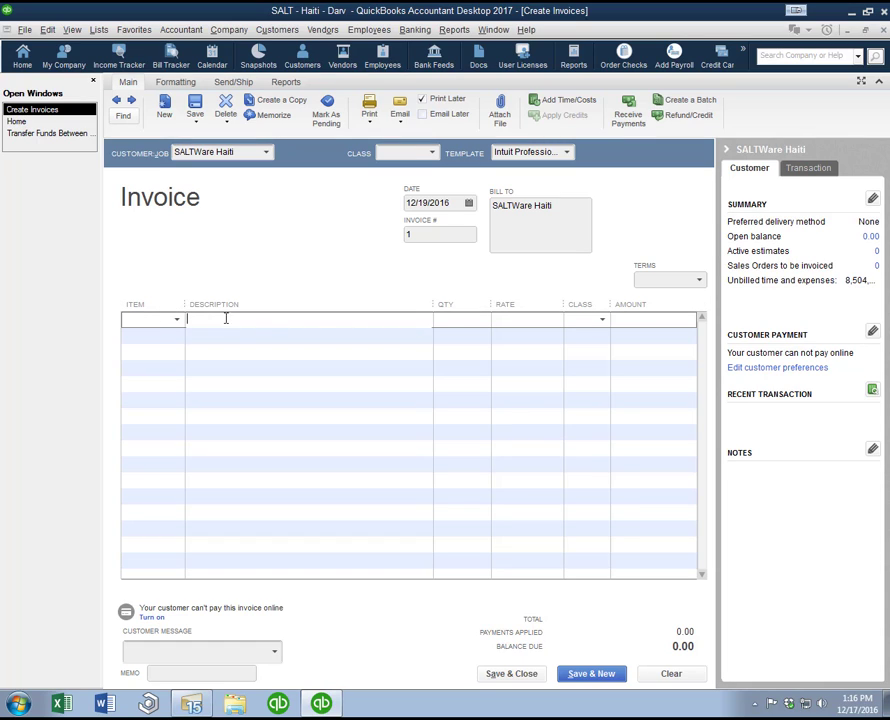
click(458, 319)
click(169, 320)
text(Office Suppli)
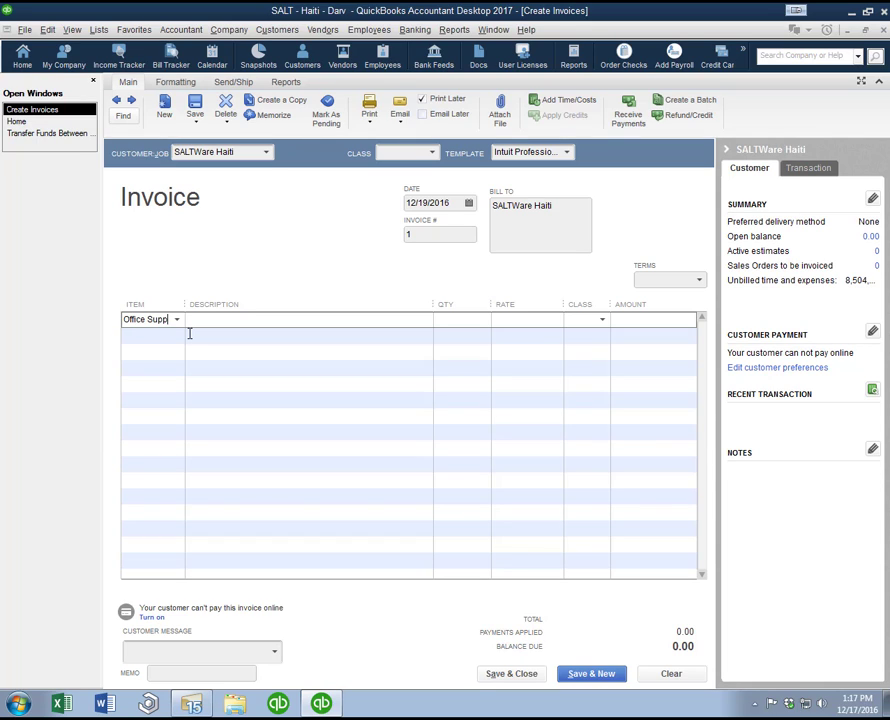
key(BackSpace)
key(BackSpace)
key(BackSpace)
key(BackSpace)
key(BackSpace)
key(BackSpace)
key(BackSpace)
key(BackSpace)
key(BackSpace)
key(BackSpace)
key(BackSpace)
key(BackSpace)
key(BackSpace)
text(Office Supplies)
key(Tab)
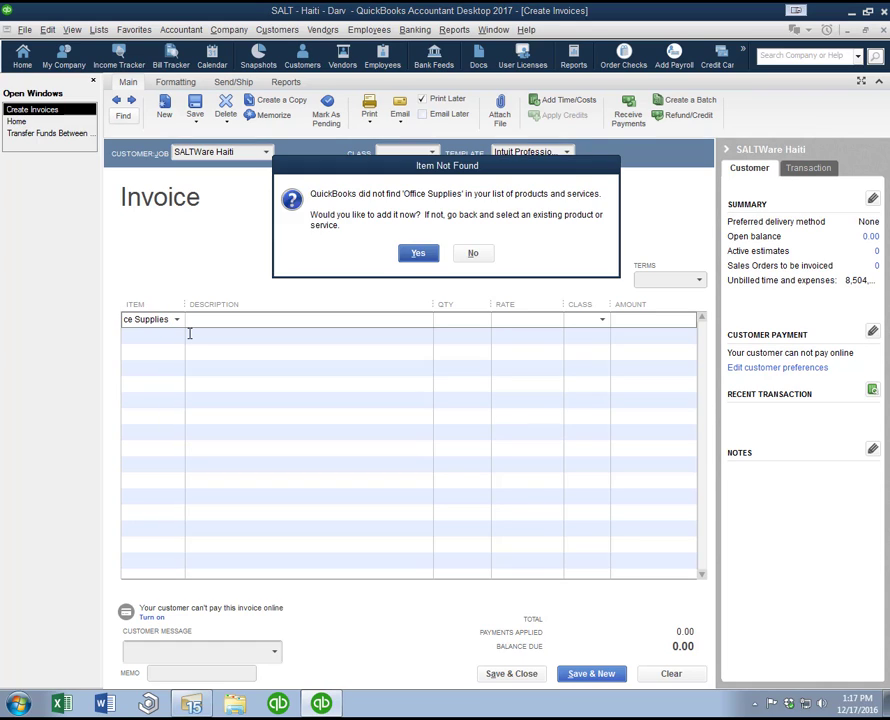
key(Return)
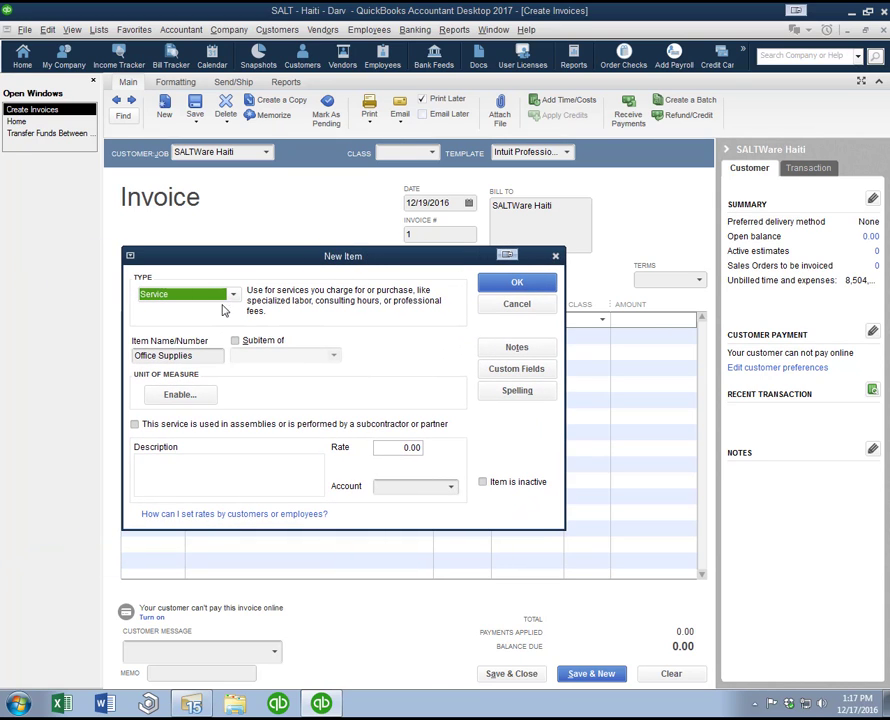
Step: Set the new item's type to Non-inventory Part and its price to 50.00
click(231, 295)
click(219, 333)
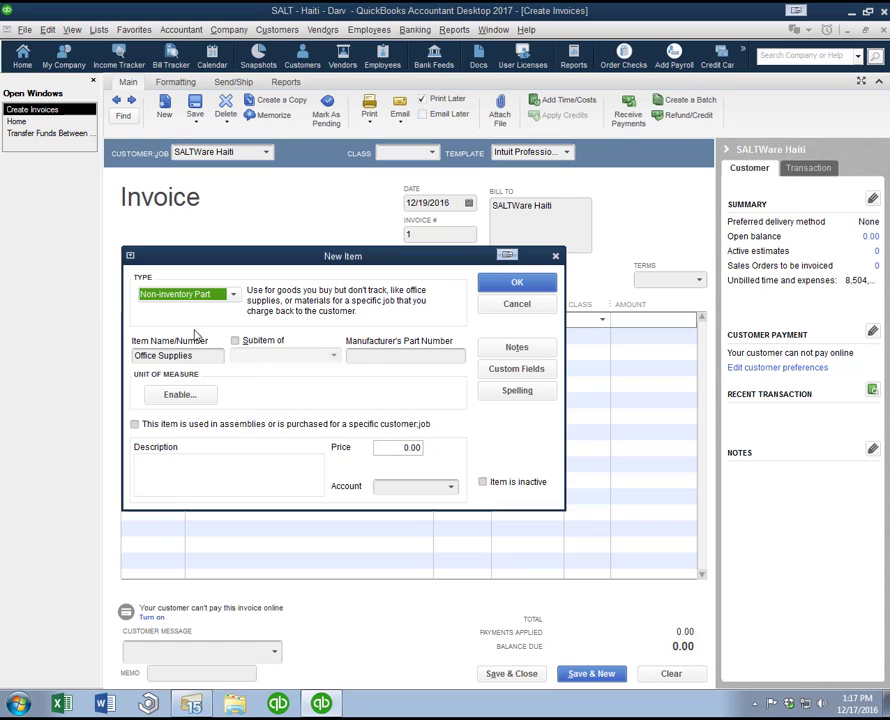
drag(397, 447, 450, 440)
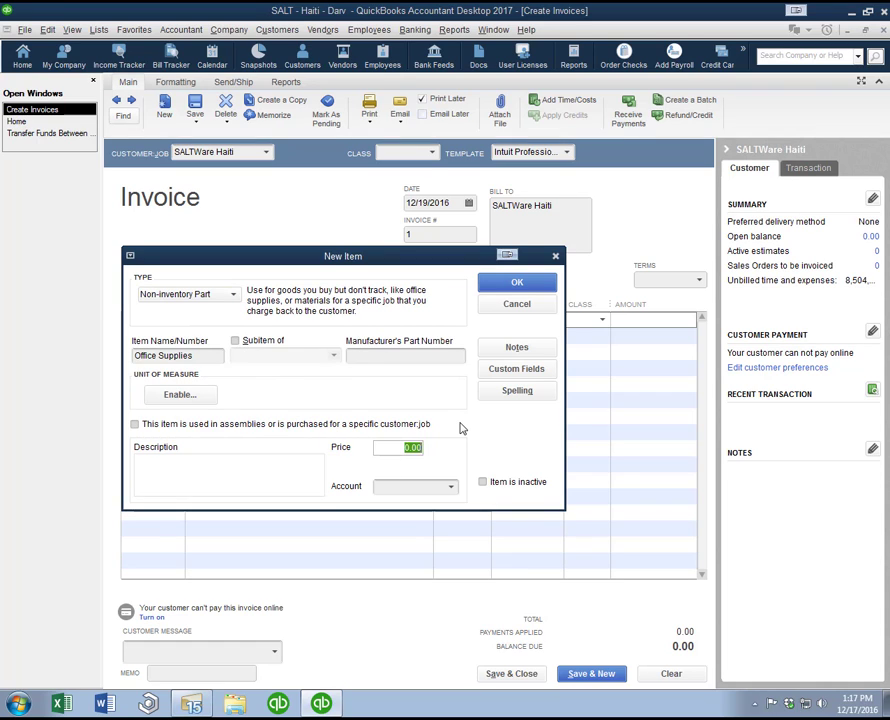
text(50)
key(Tab)
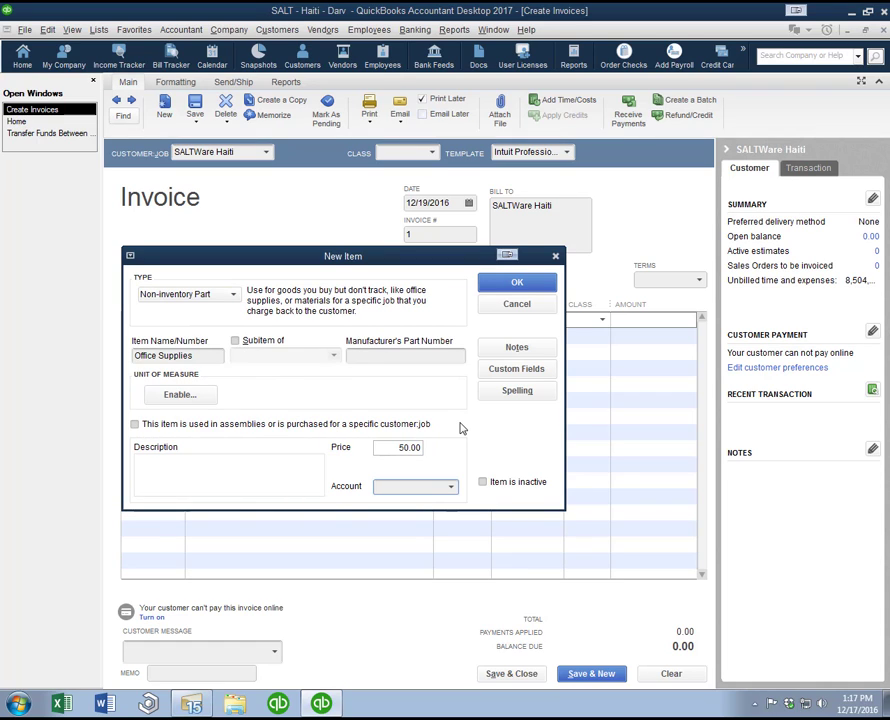
Step: Assign the new Office Supplies item to the 4095 Other Income account and save the item
click(451, 486)
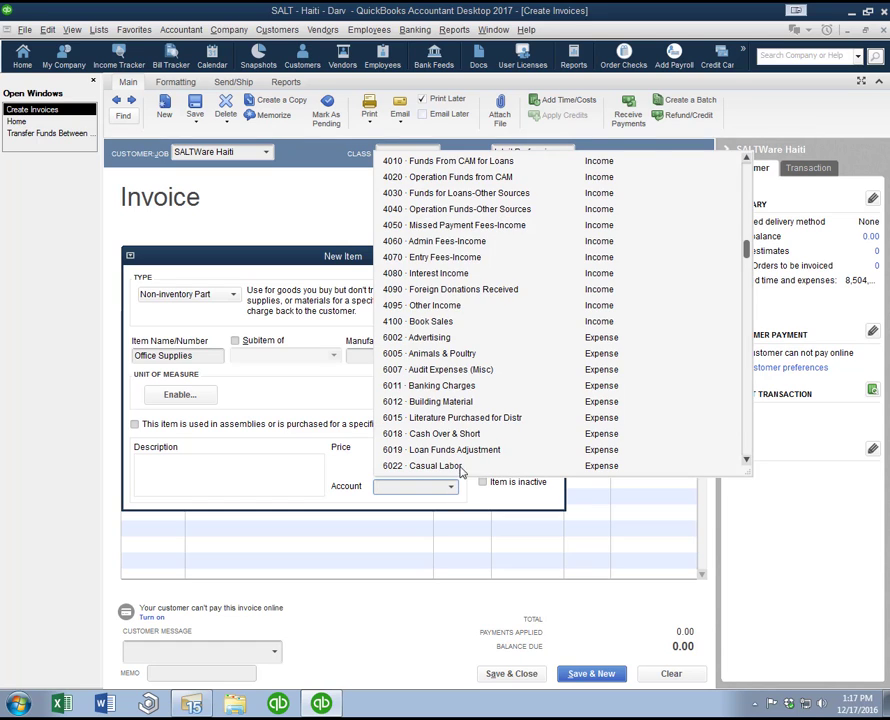
scroll(452, 232, up, 1)
scroll(452, 232, up, 2)
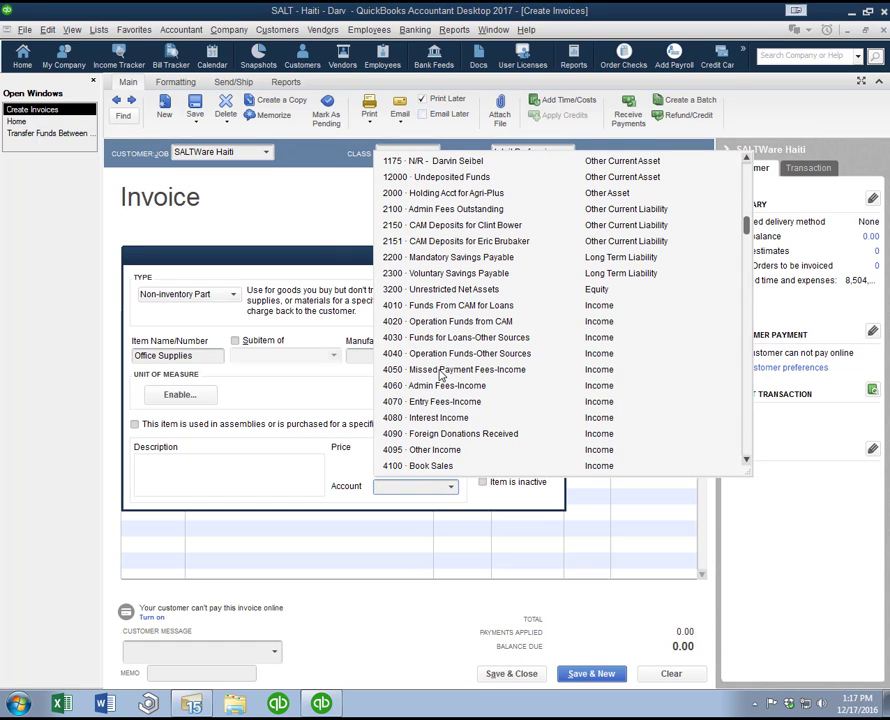
click(433, 449)
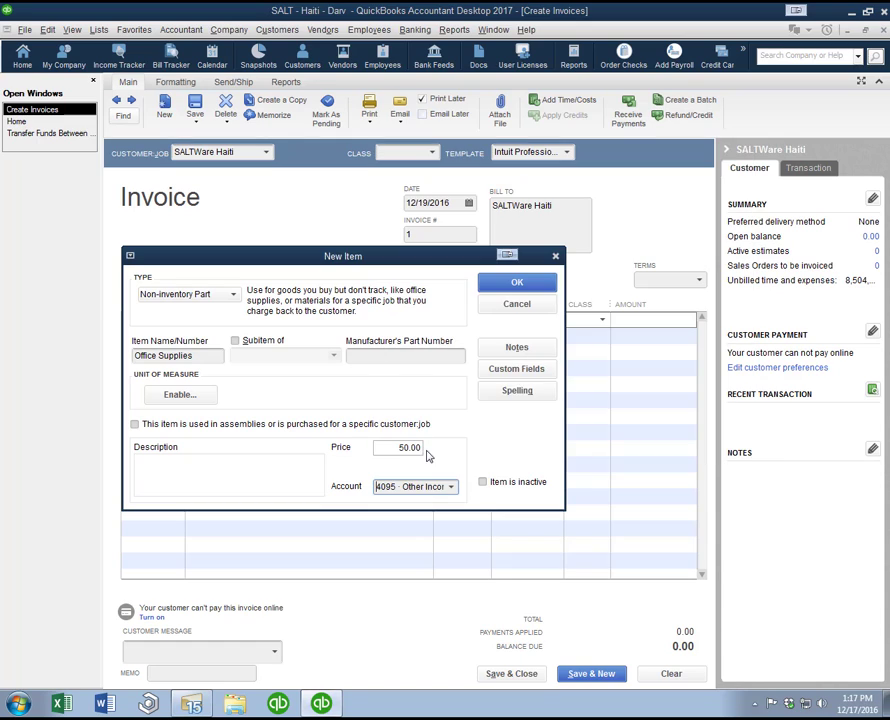
click(512, 284)
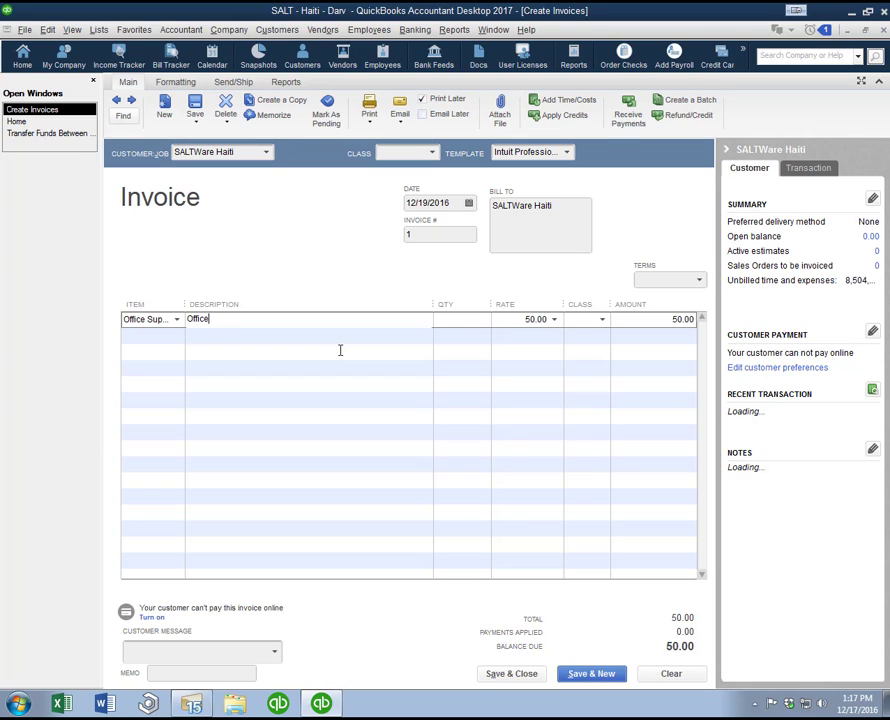
Step: Describe the invoice line as Office Paper with a quantity of 5, and save the invoice without assigning a class
text(Office Paper)
key(Tab)
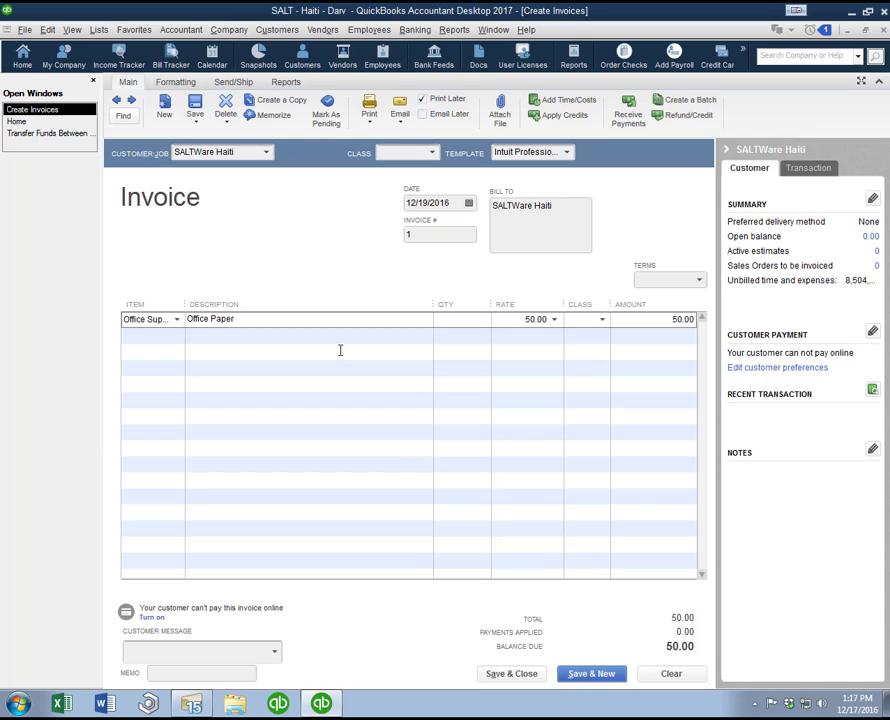
text(5)
key(Tab)
key(Tab)
click(592, 675)
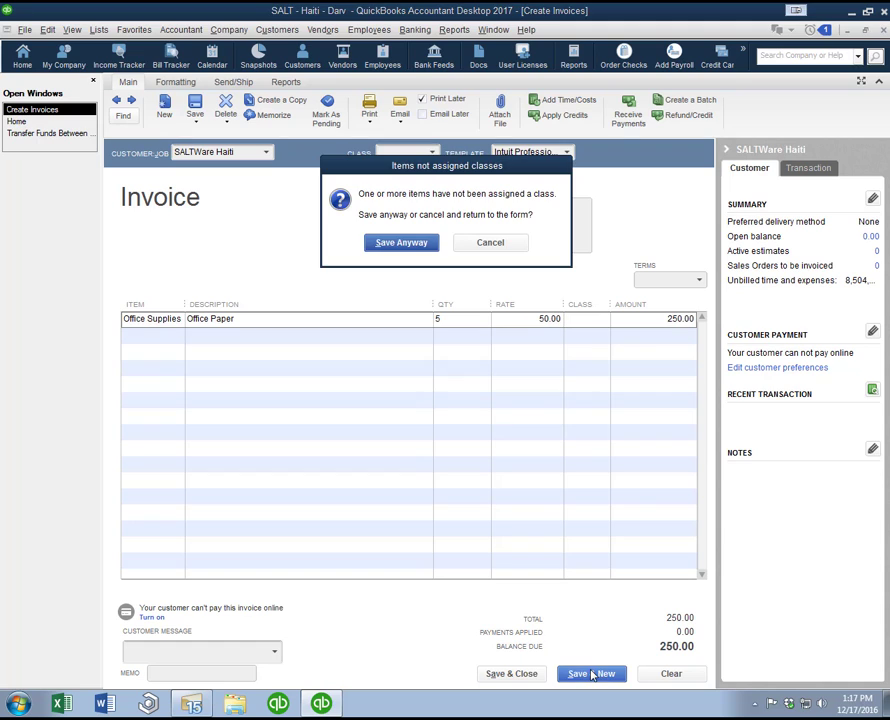
click(405, 246)
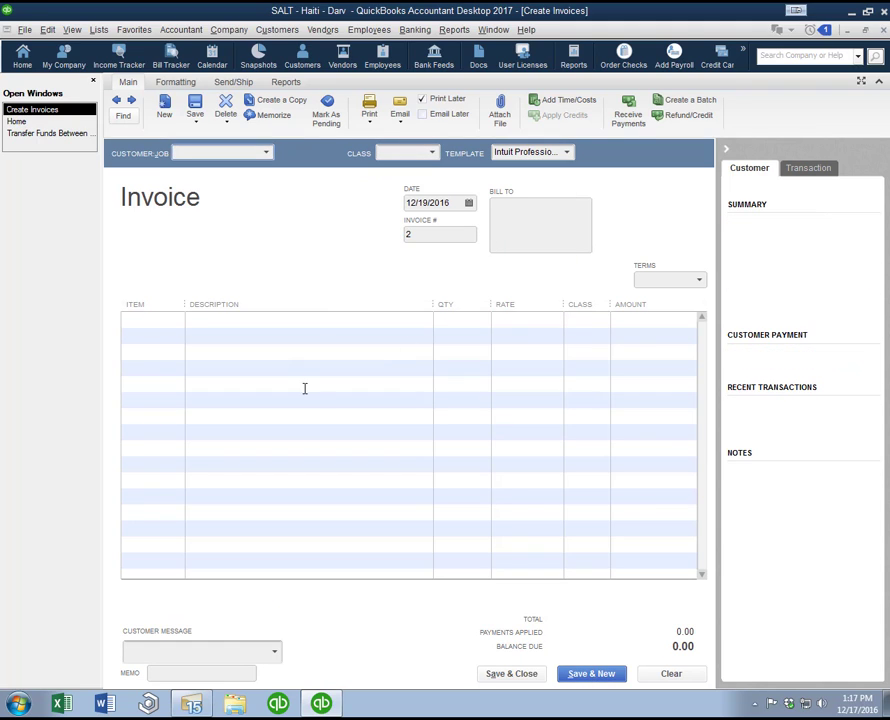
Step: Return to the saved SALTWare Haiti invoice, delete it and leave the invoice form
click(116, 100)
right_click(211, 241)
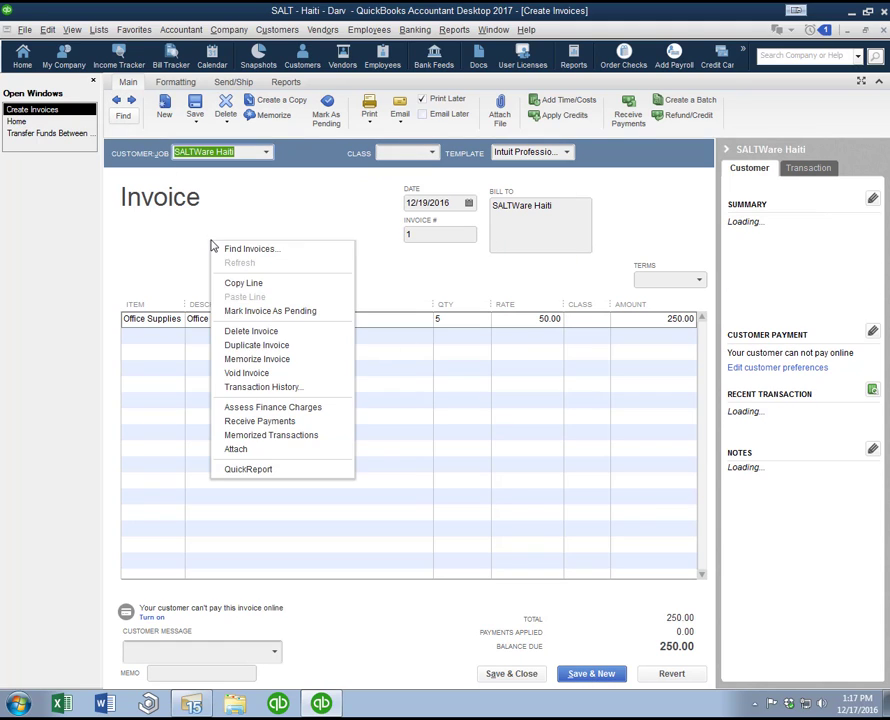
click(256, 336)
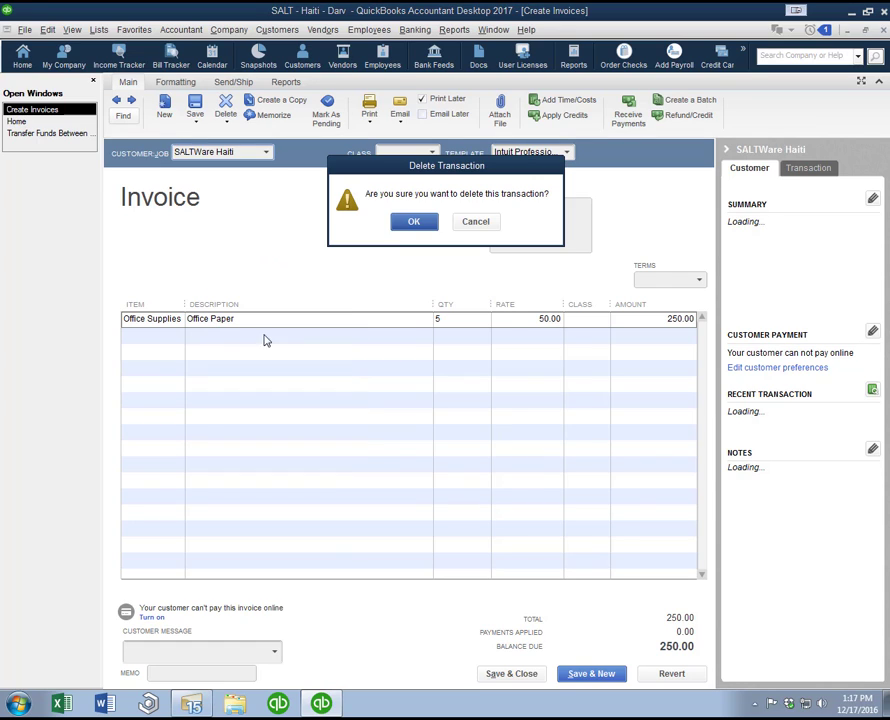
click(401, 222)
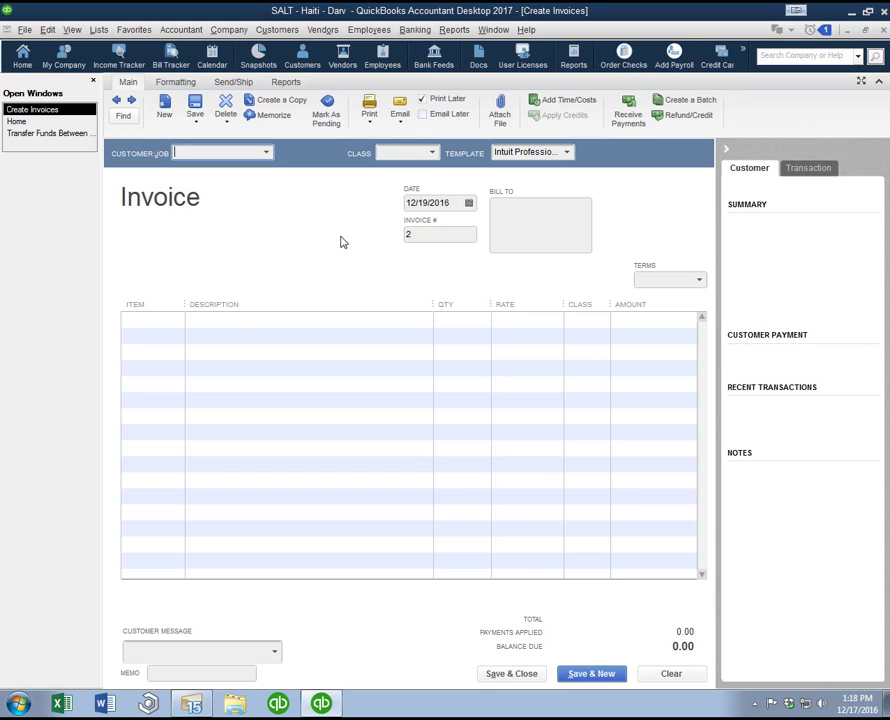
key(Escape)
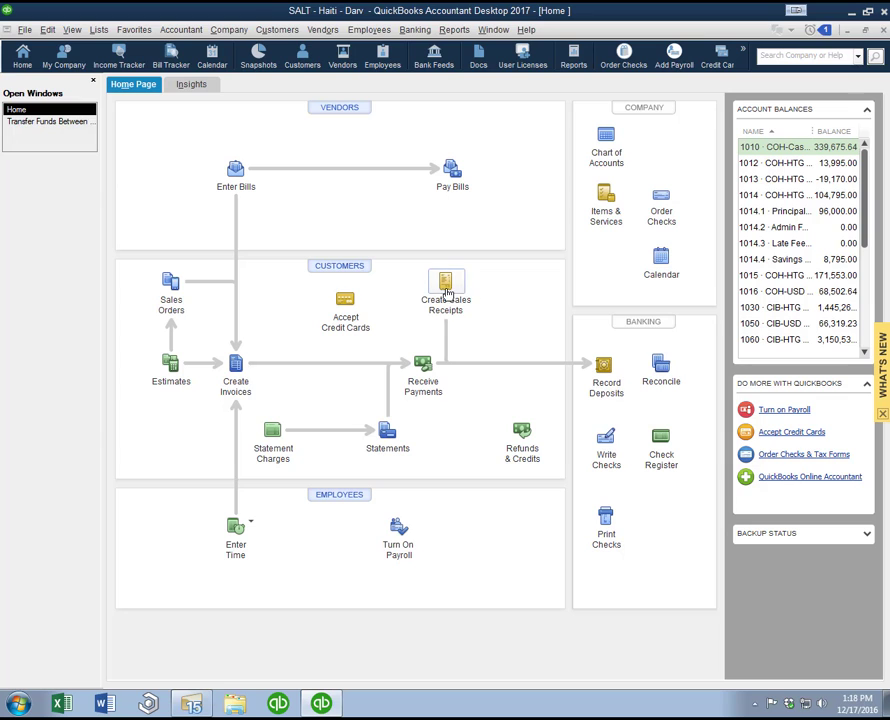
Step: Start a new sales receipt with SALTWare Haiti as the customer
click(445, 287)
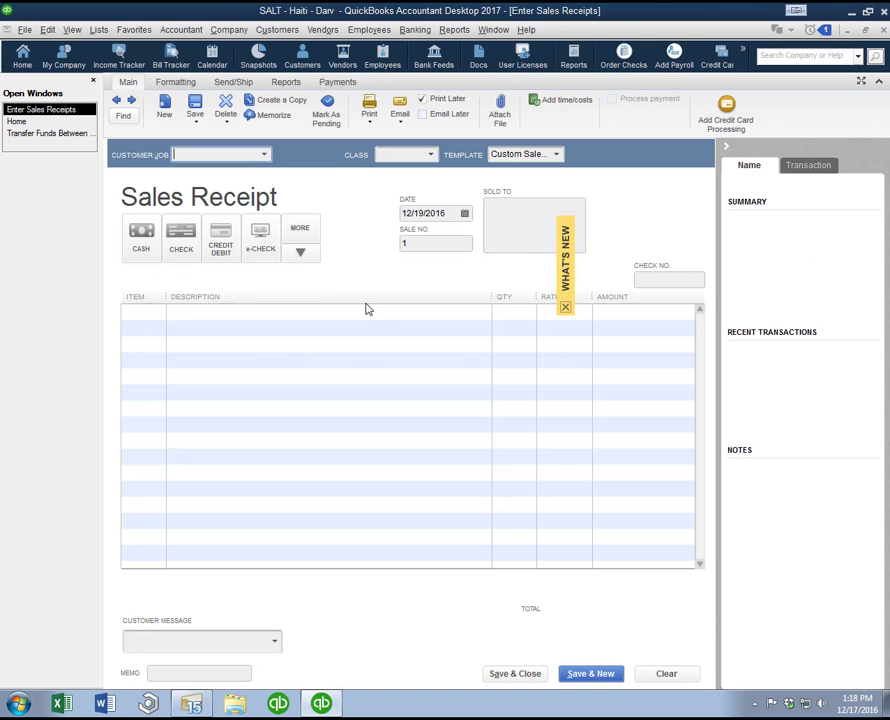
click(279, 29)
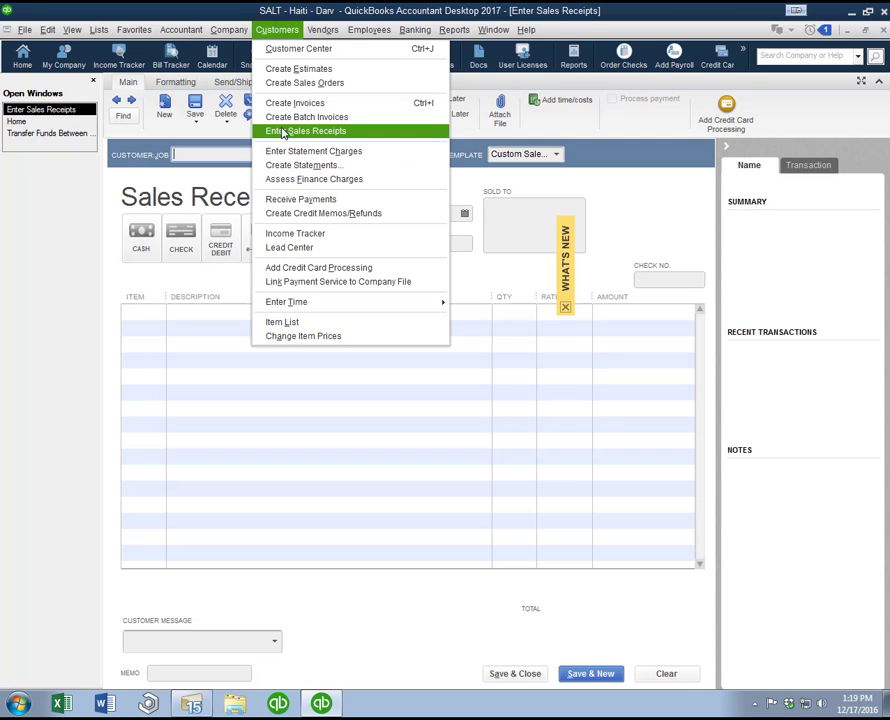
click(132, 197)
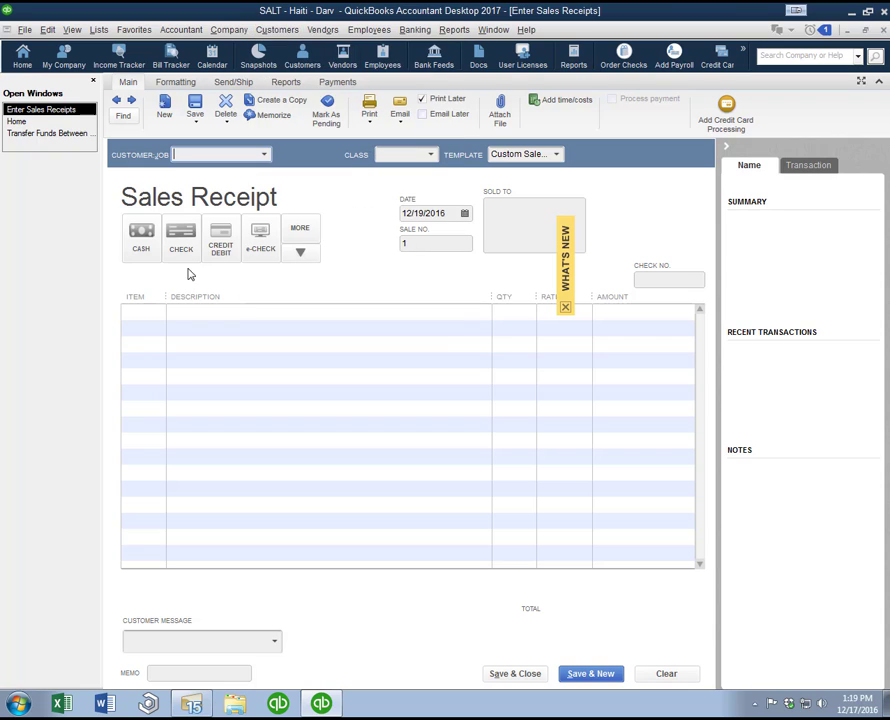
click(264, 154)
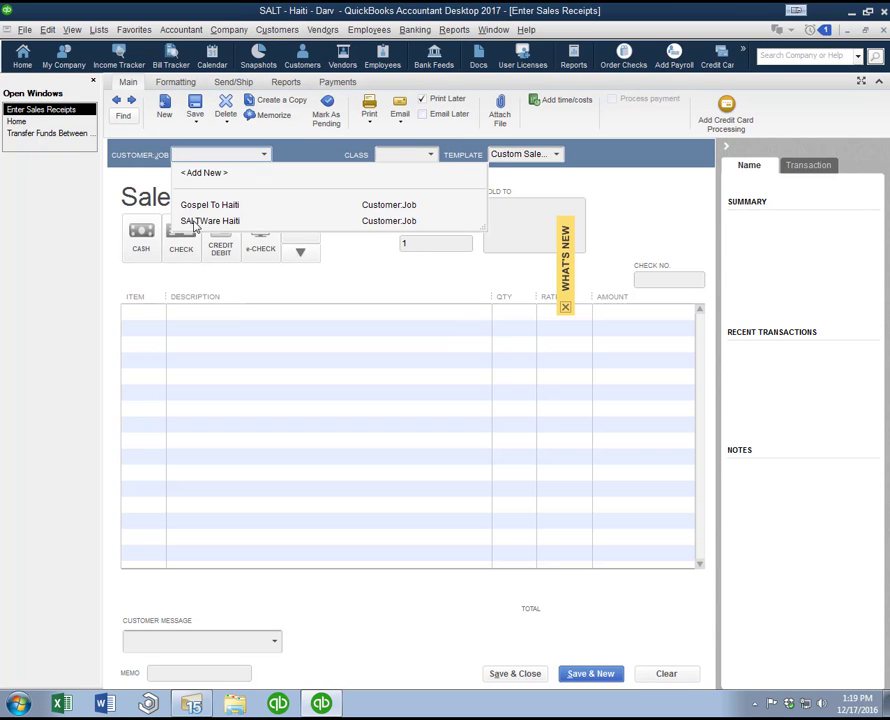
click(198, 221)
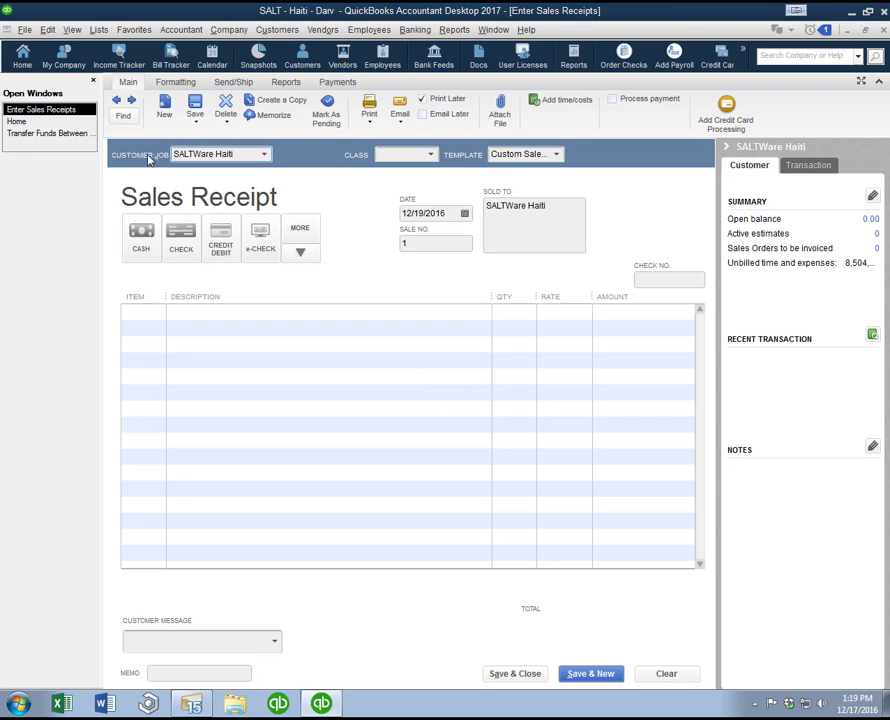
Step: Set the sales receipt's payment method to check with check number 1001, and discard the receipt without recording it
click(186, 246)
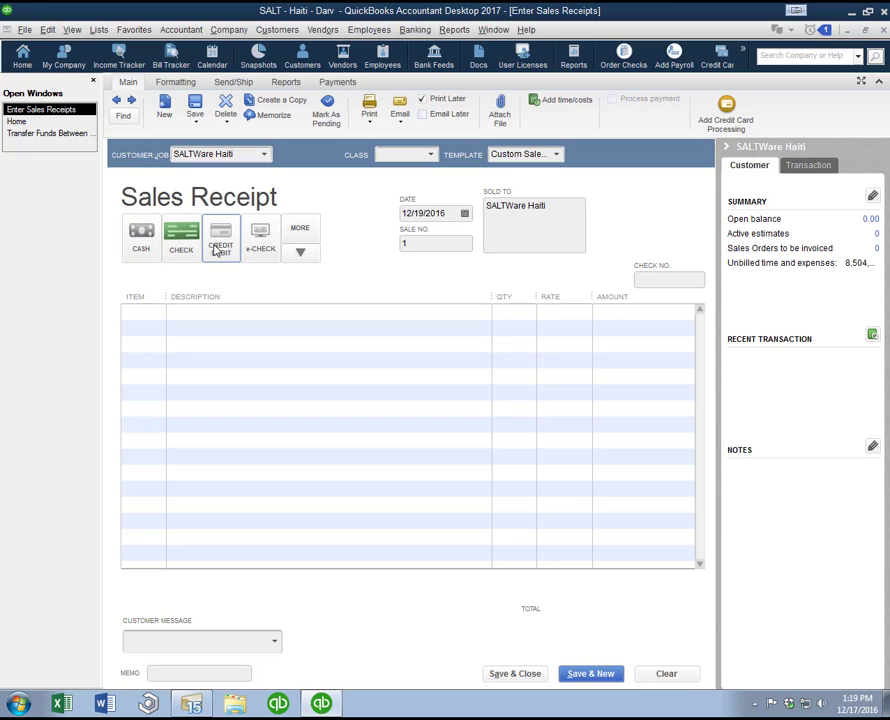
click(688, 282)
text(1001)
key(Tab)
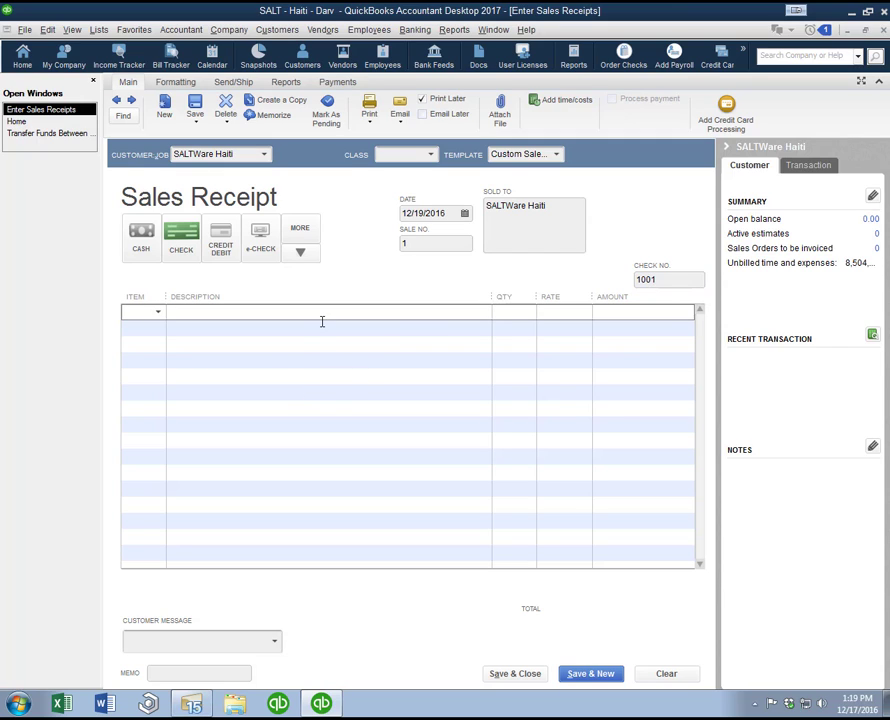
key(Escape)
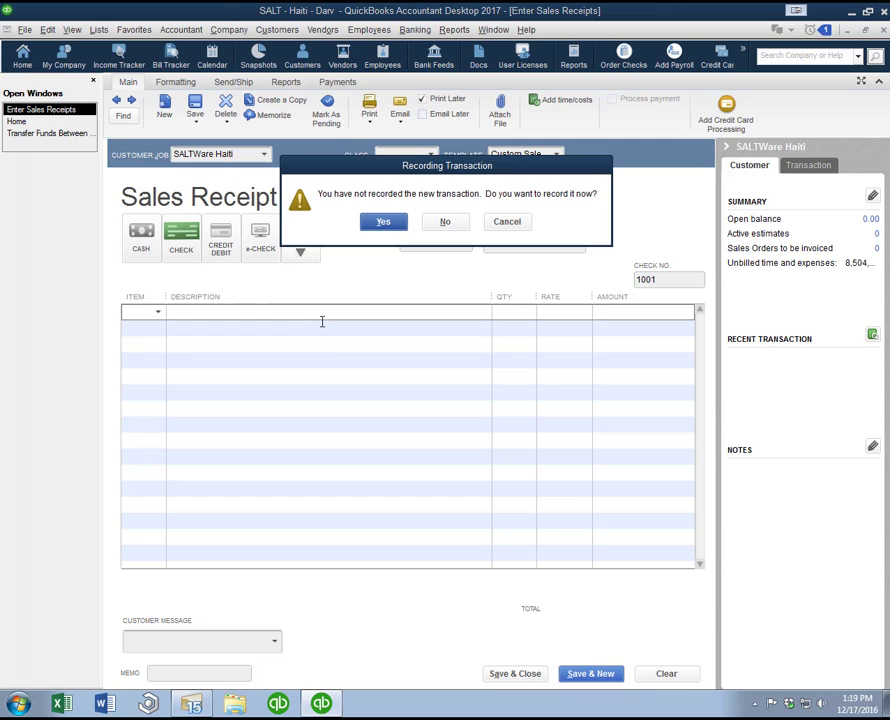
key(n)
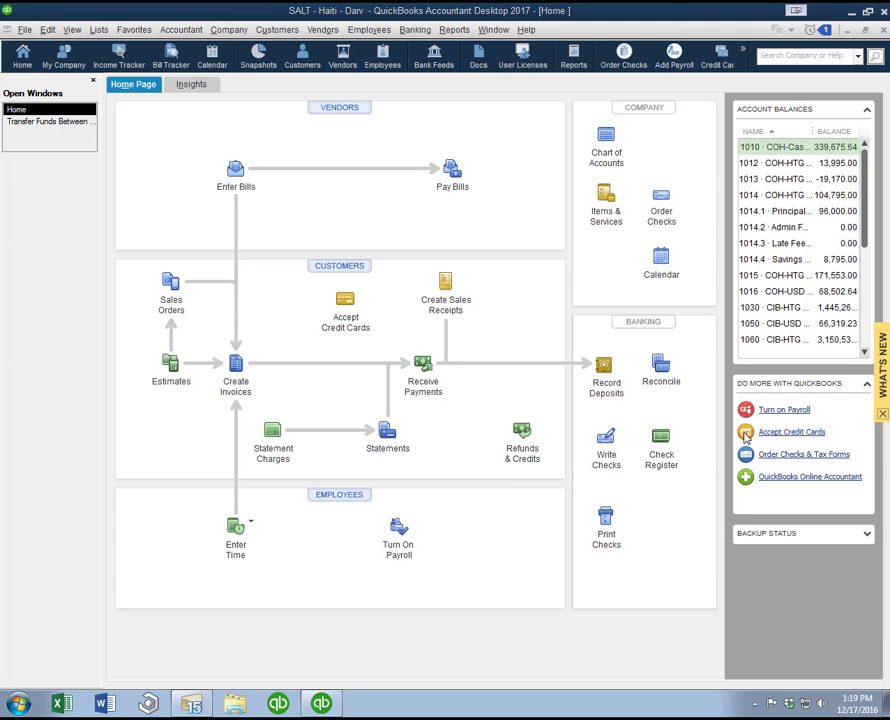
Step: Start a bank deposit dated 12/19/2016, keeping the 1016 COH-USD Cash Drawer as the account deposited to
click(607, 371)
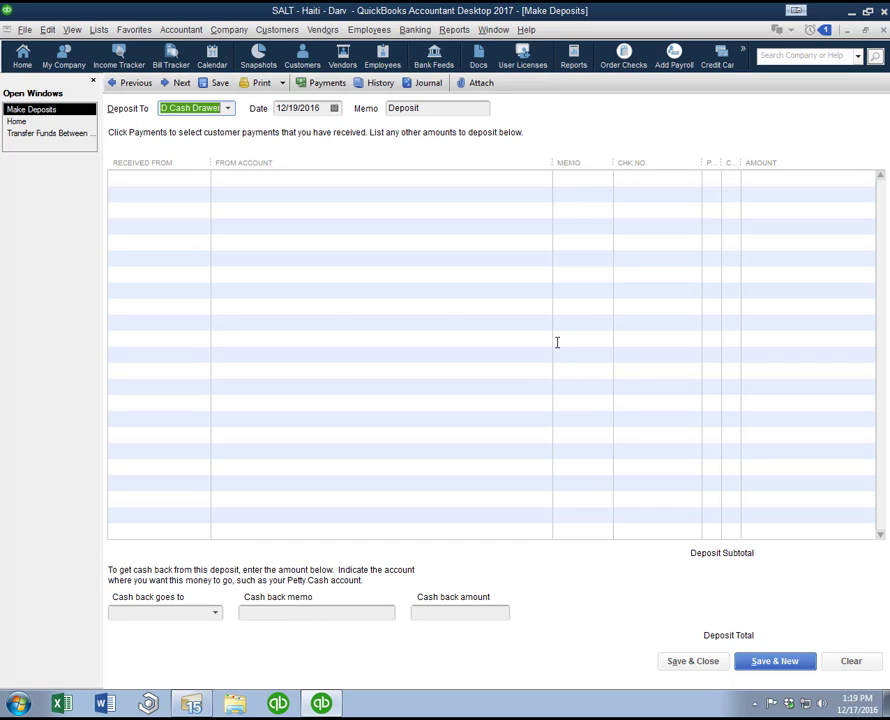
click(228, 108)
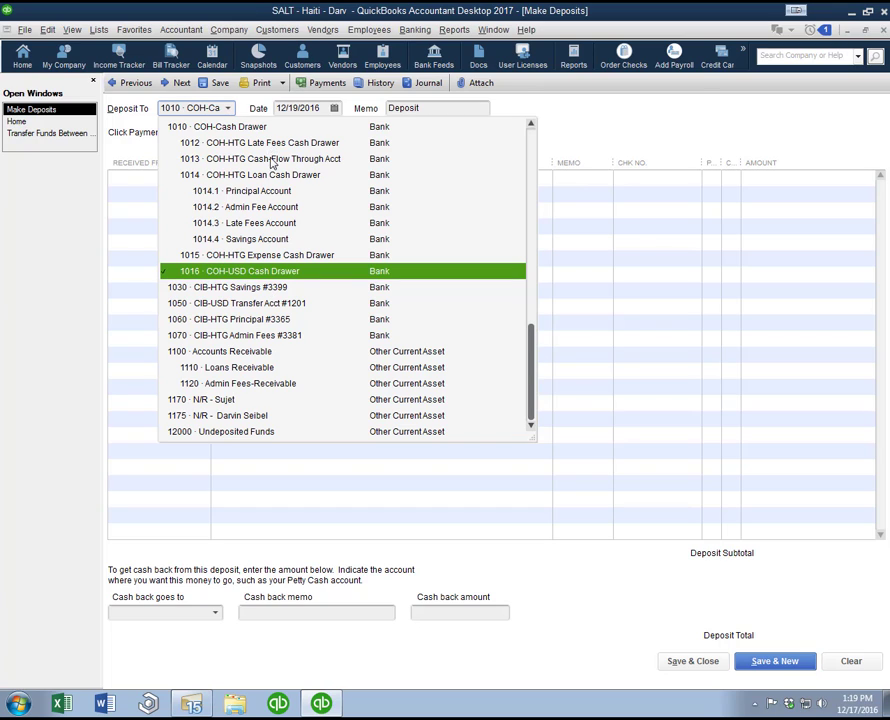
click(190, 106)
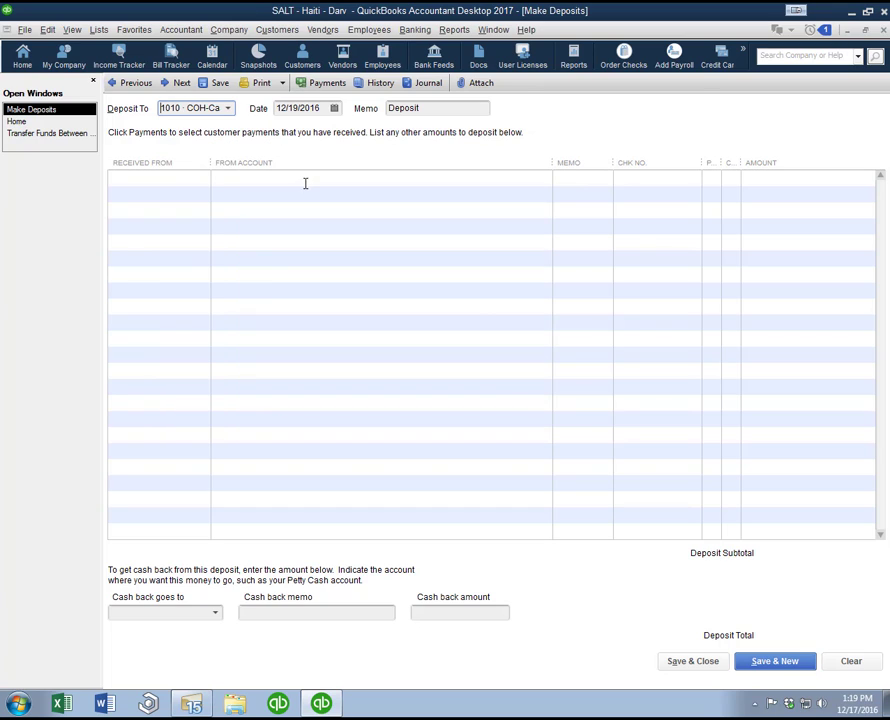
click(334, 108)
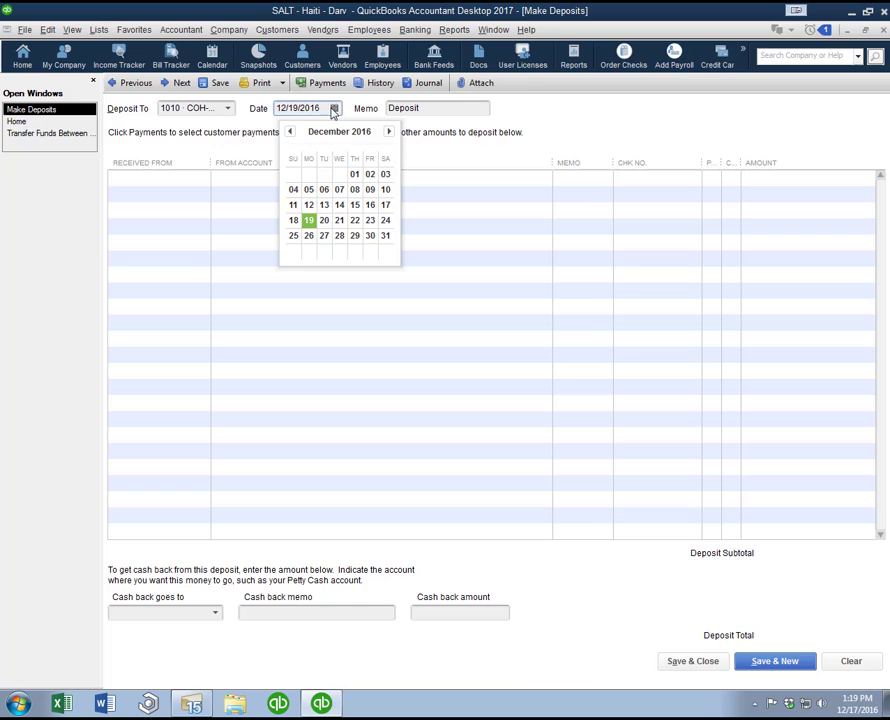
click(309, 220)
Step: Enter SALTWare Haiti as the payer on the first deposit line, with 4095 Other Income as its source account
click(192, 182)
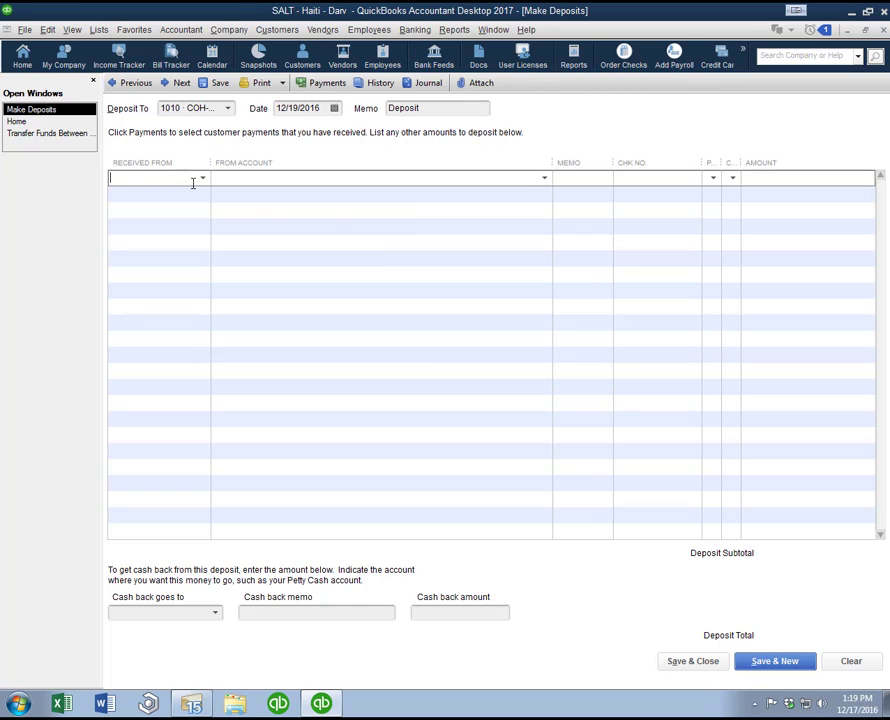
click(203, 180)
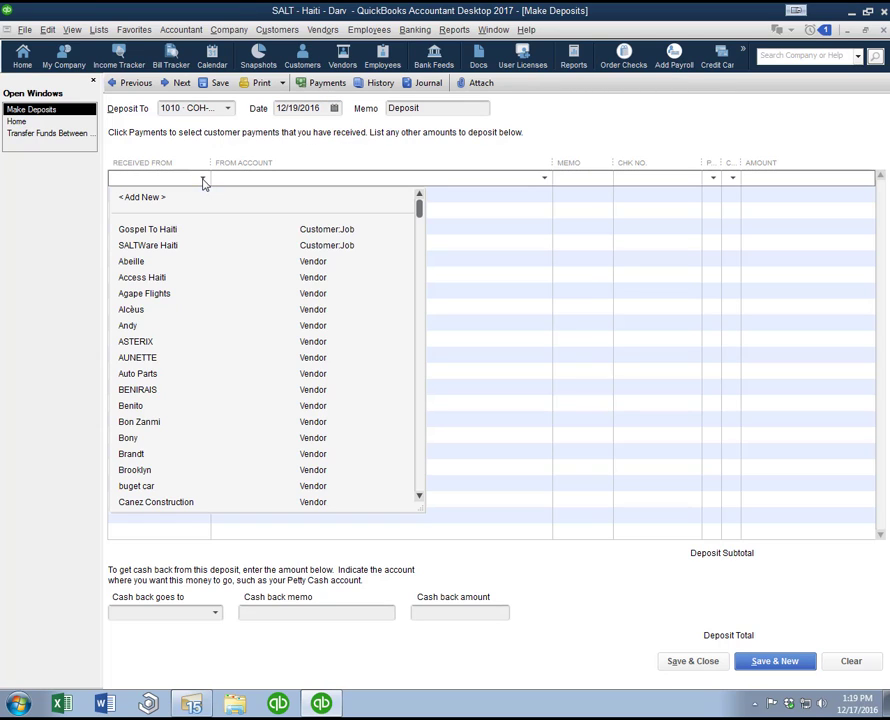
click(165, 246)
click(307, 193)
click(311, 177)
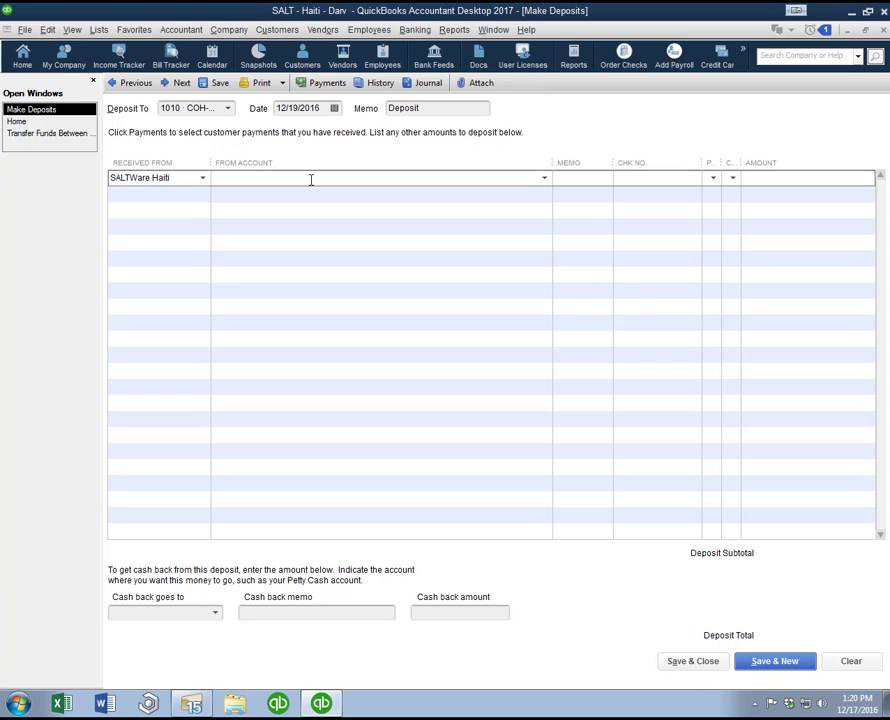
click(544, 178)
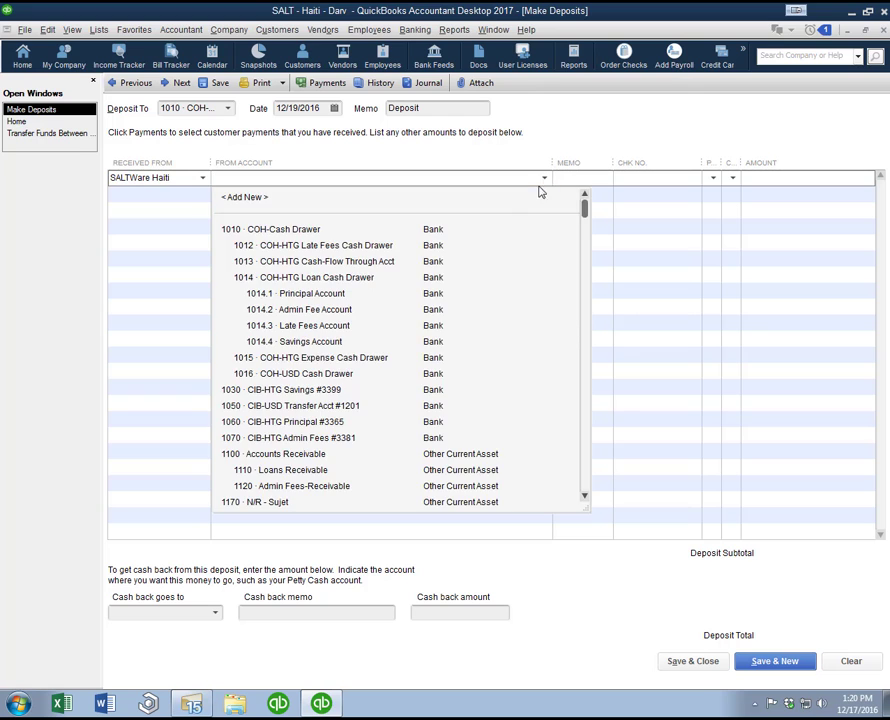
scroll(386, 375, down, 5)
scroll(385, 374, down, 2)
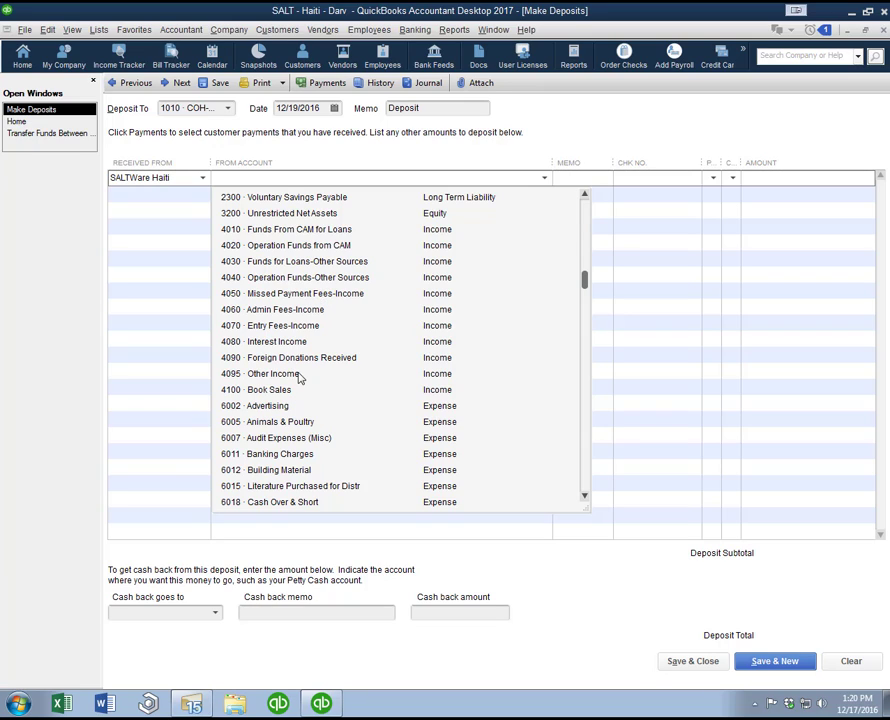
click(300, 378)
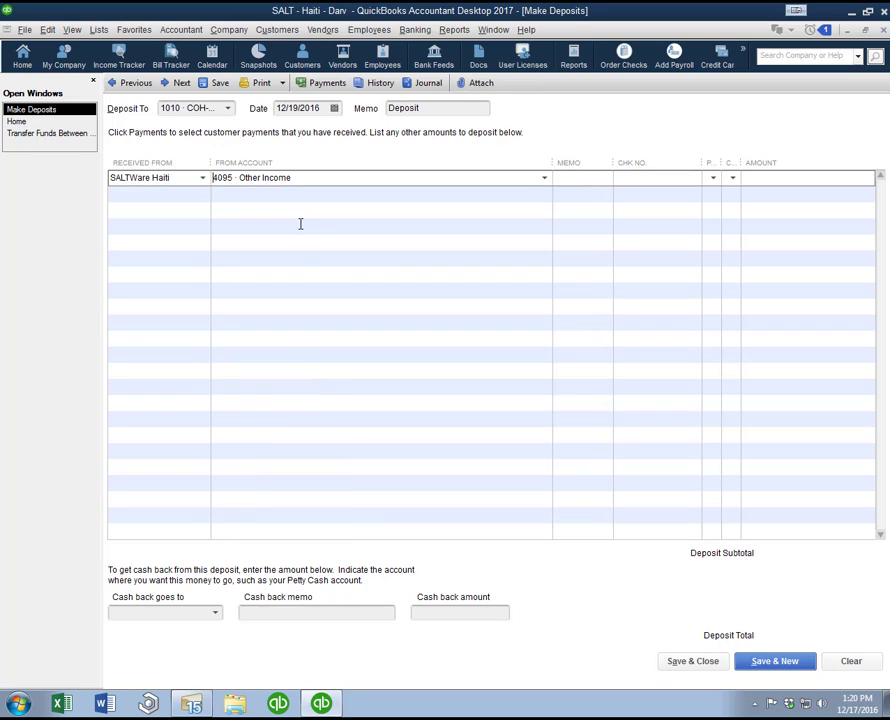
Step: Complete the deposit line with the memo Donation Received, check number 1500, a payment method, no class and an amount of 2,500.00
key(Tab)
text(Donatiko)
text(eived)
key(Tab)
click(714, 178)
click(735, 249)
click(732, 178)
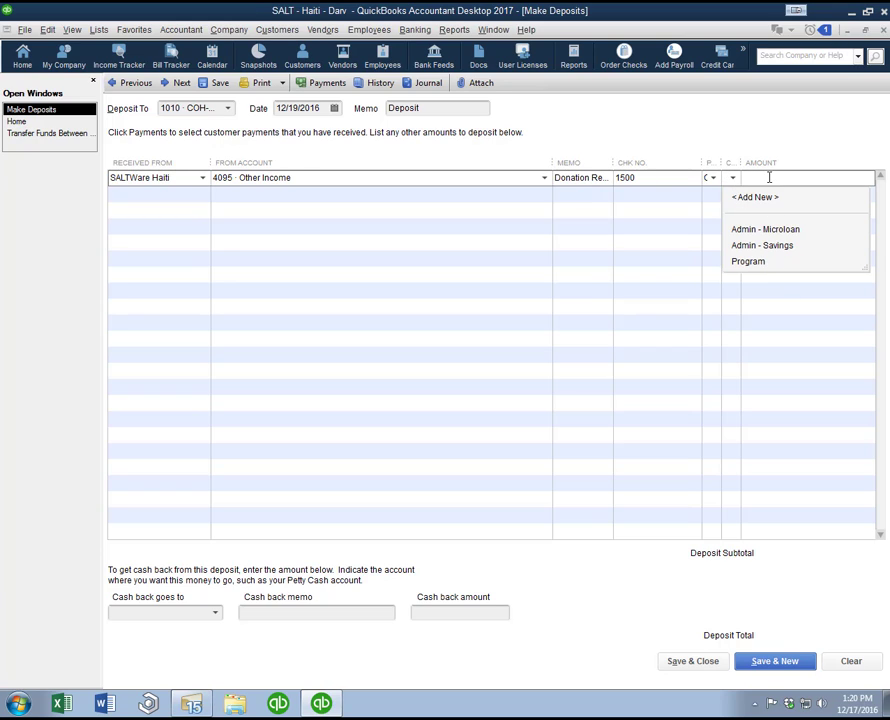
click(769, 177)
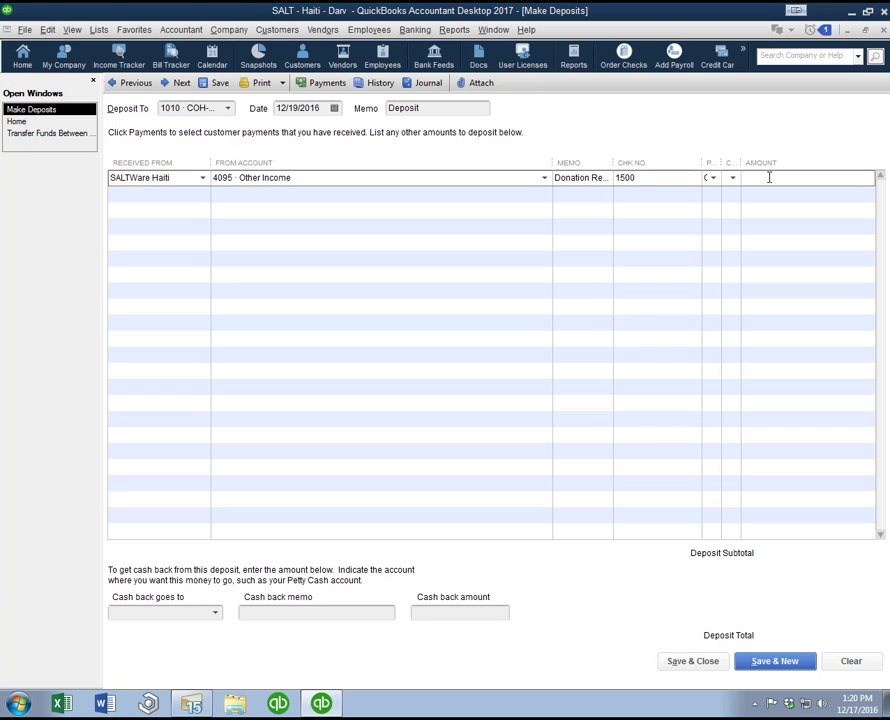
key(Tab)
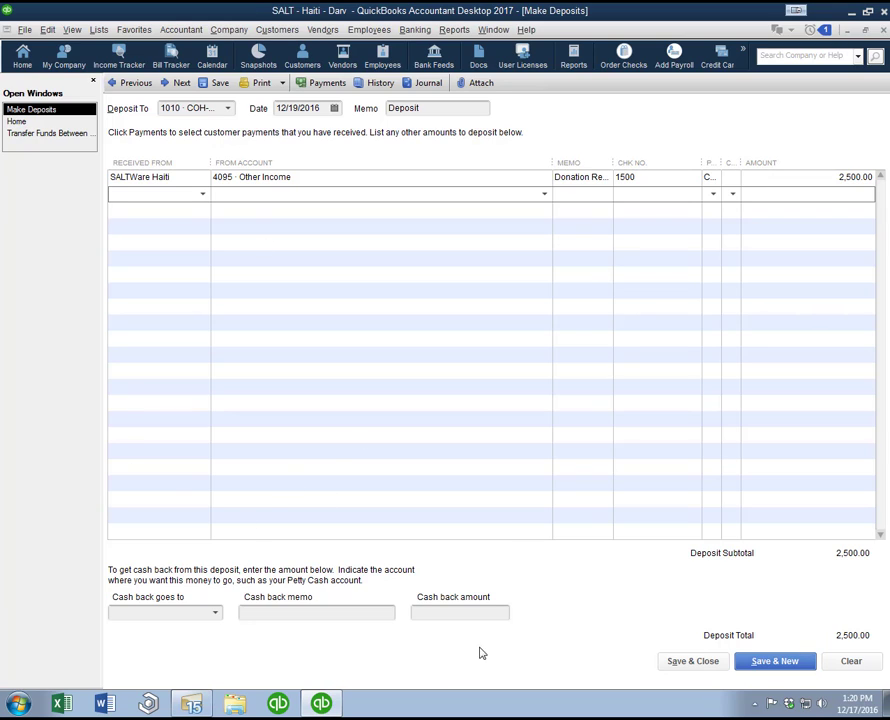
Step: Choose the 1015 COH-HTG Expense Cash Drawer as the account that receives the deposit's cash back
click(214, 613)
click(217, 615)
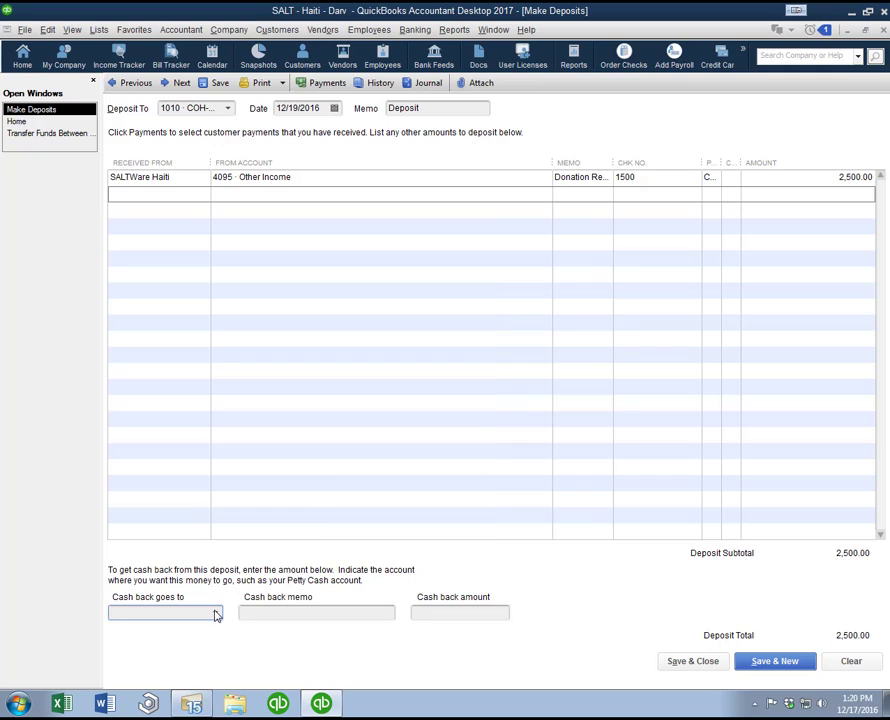
click(216, 615)
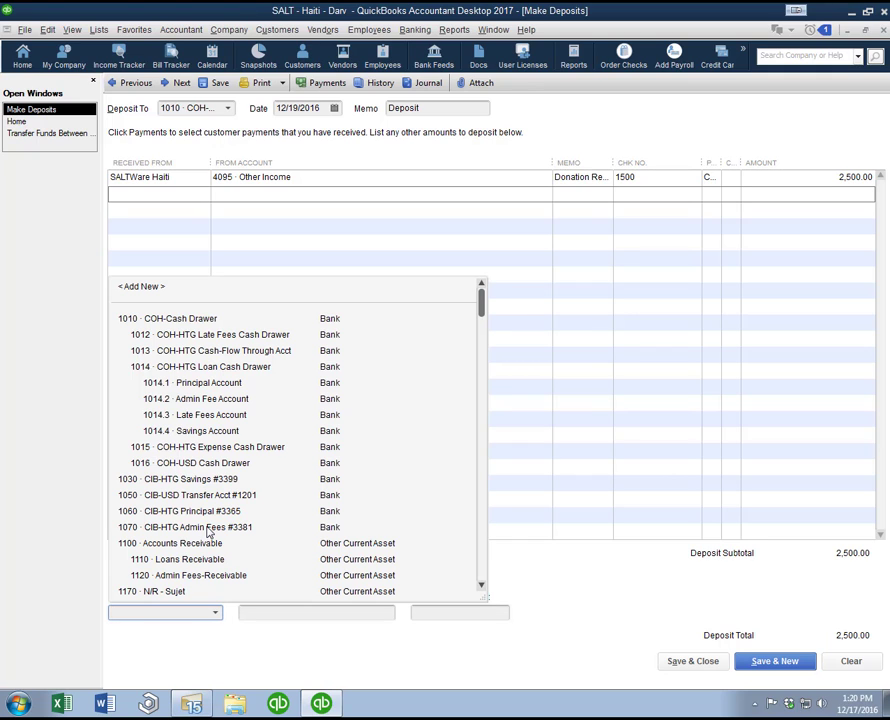
click(812, 564)
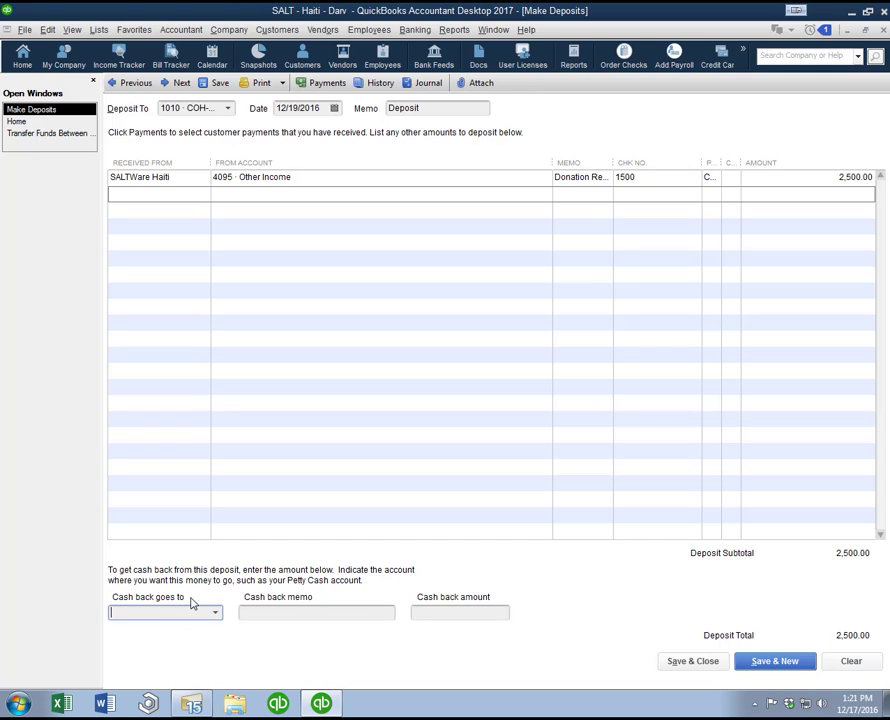
click(215, 615)
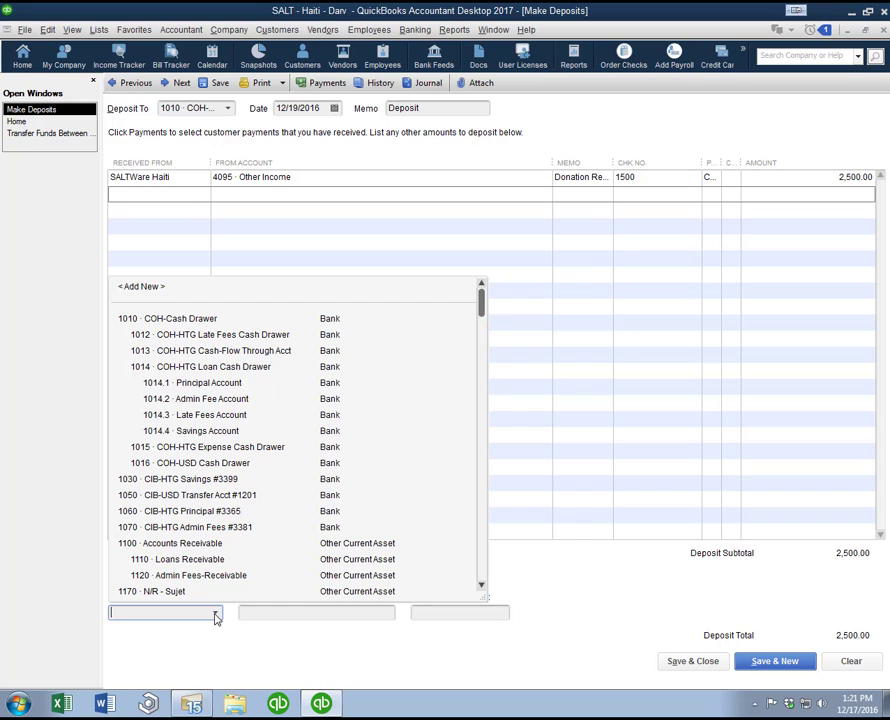
click(92, 219)
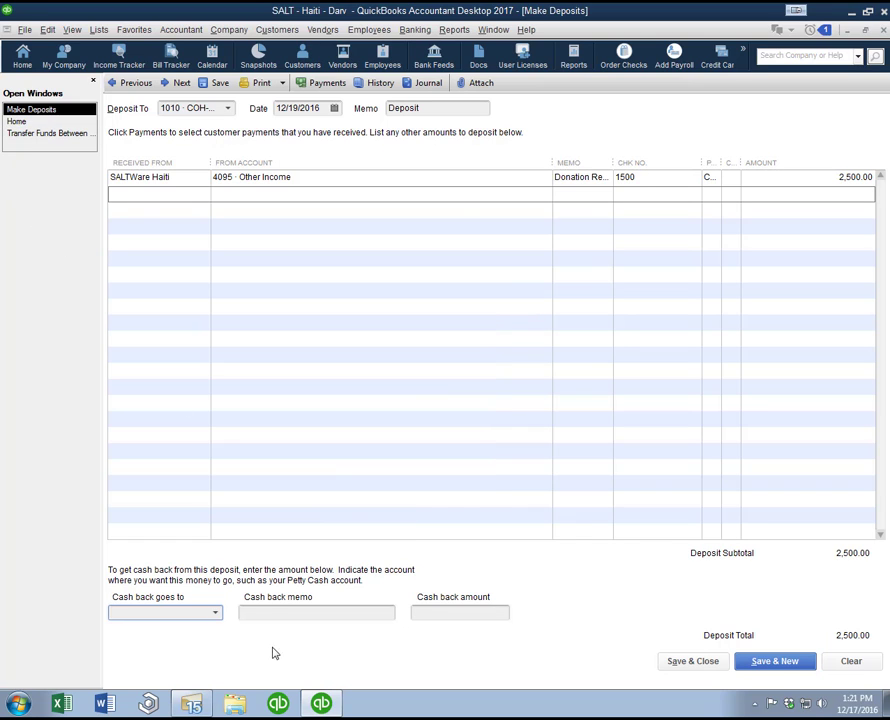
click(214, 613)
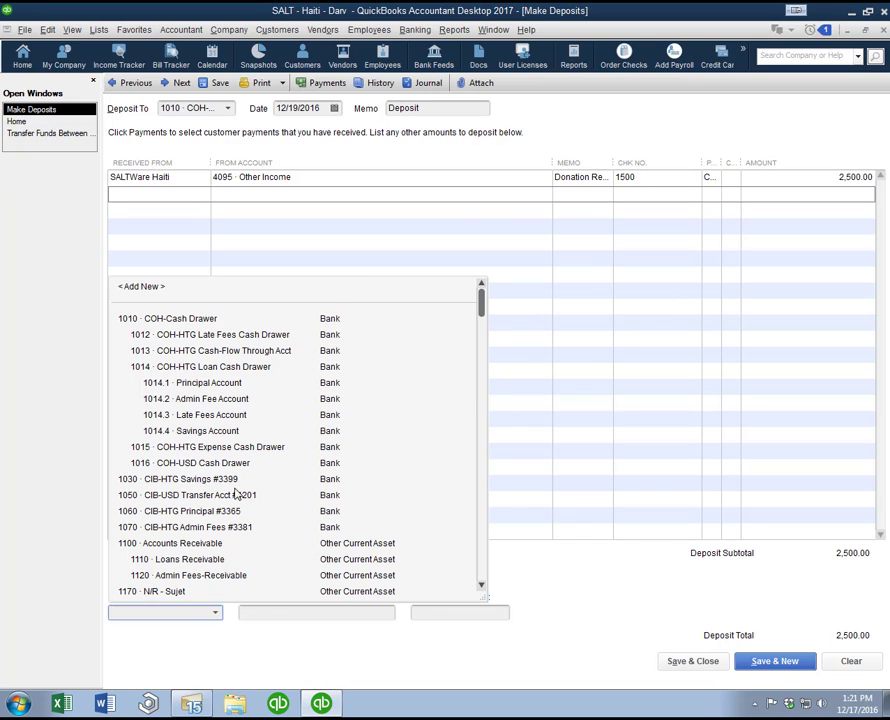
scroll(236, 482, down, 3)
scroll(234, 541, up, 3)
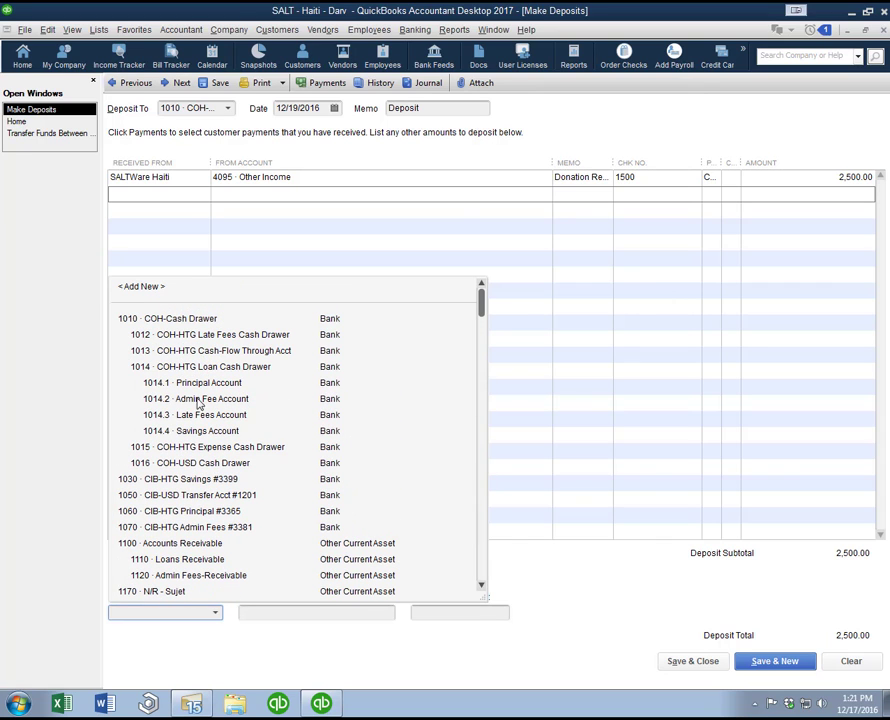
click(206, 450)
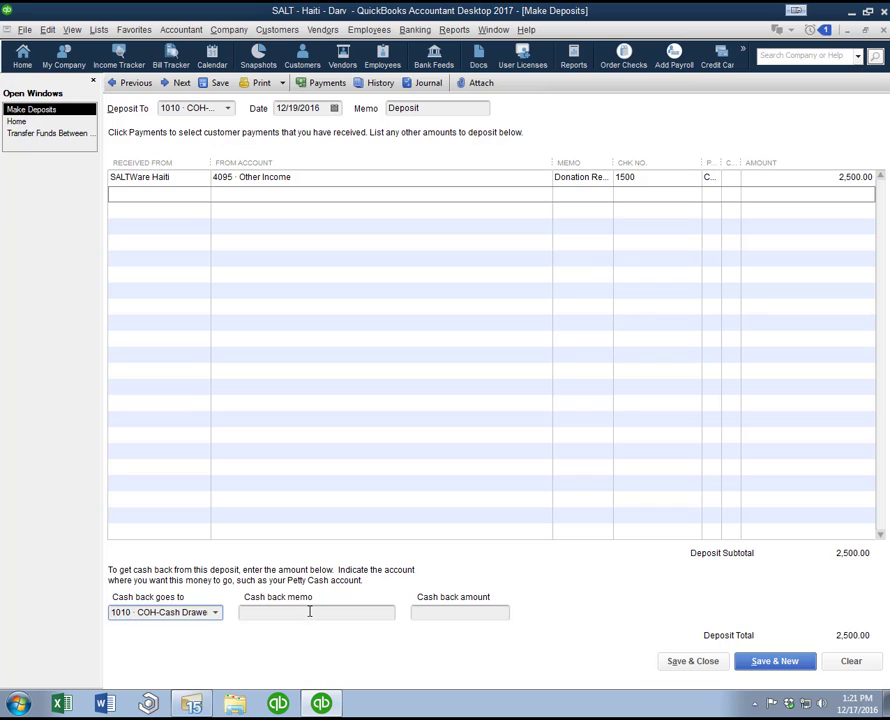
Step: Set the cash back memo to Cash from Deposit and its amount to 100, and discard the deposit without recording it
click(310, 612)
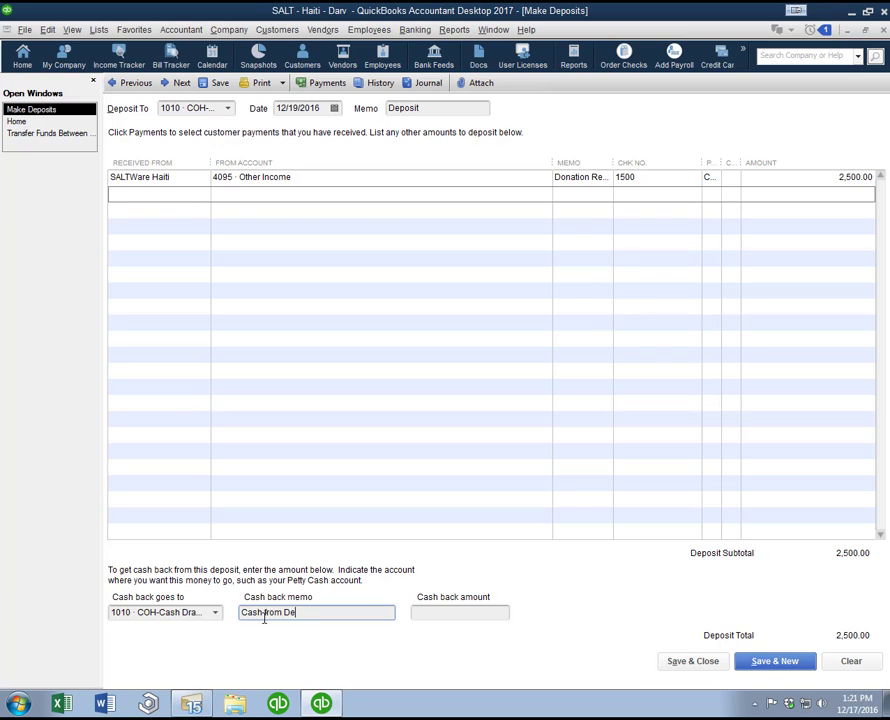
text(Cash from Deposit)
key(Tab)
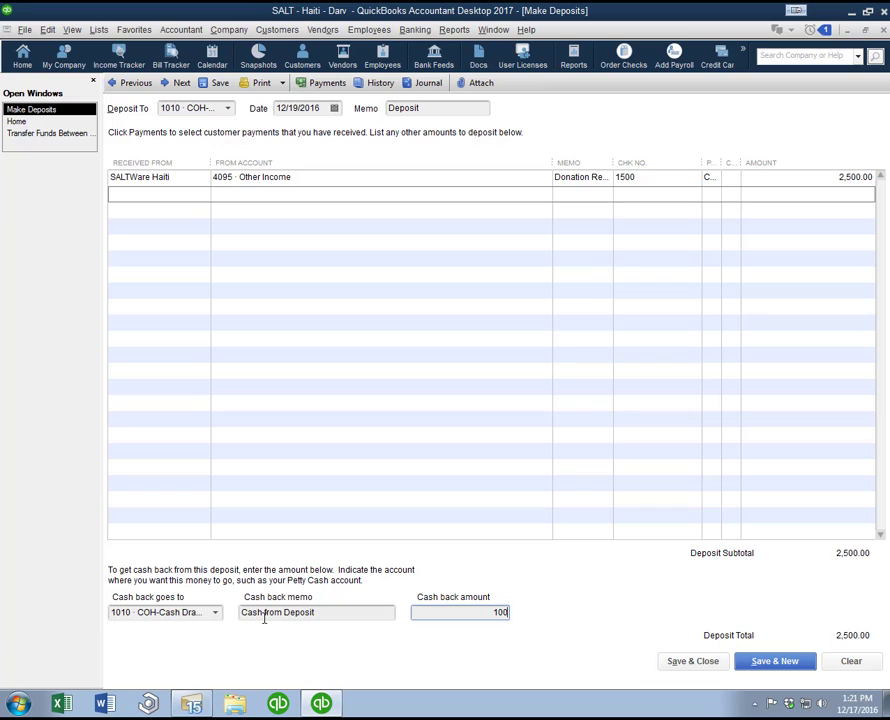
text(100)
key(Tab)
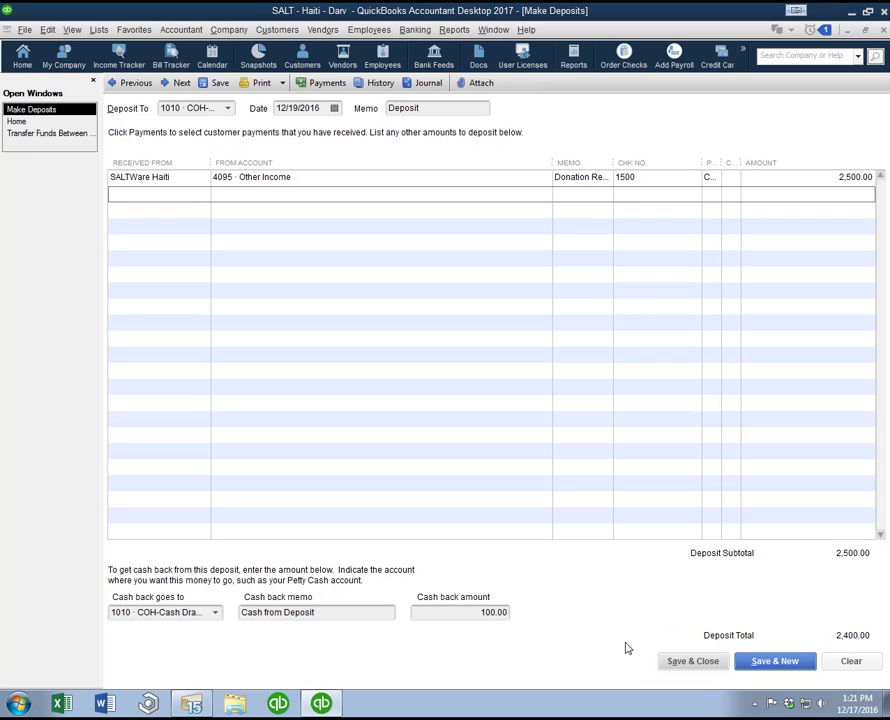
click(843, 662)
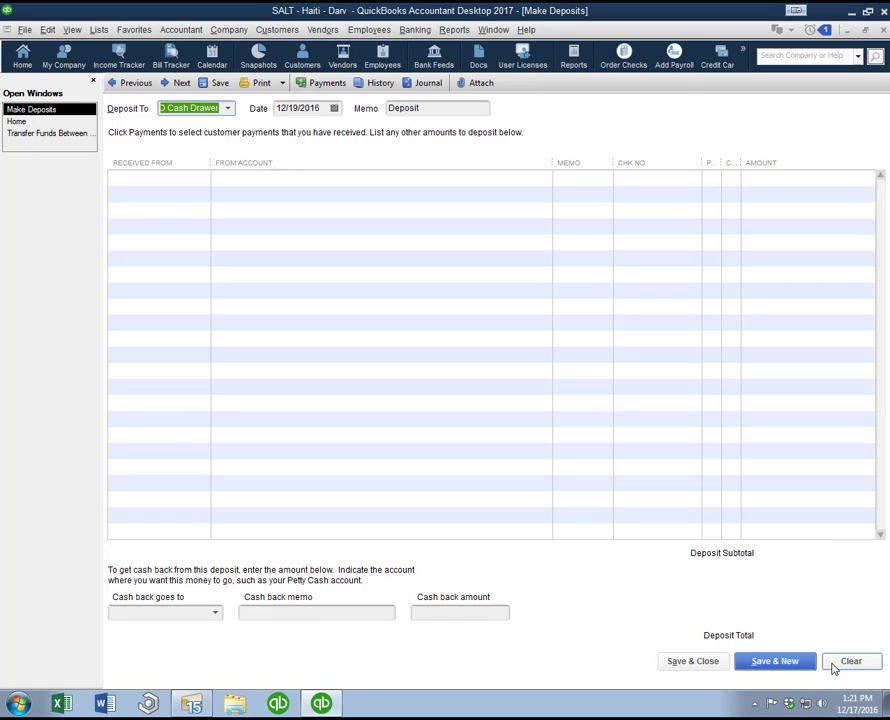
key(Escape)
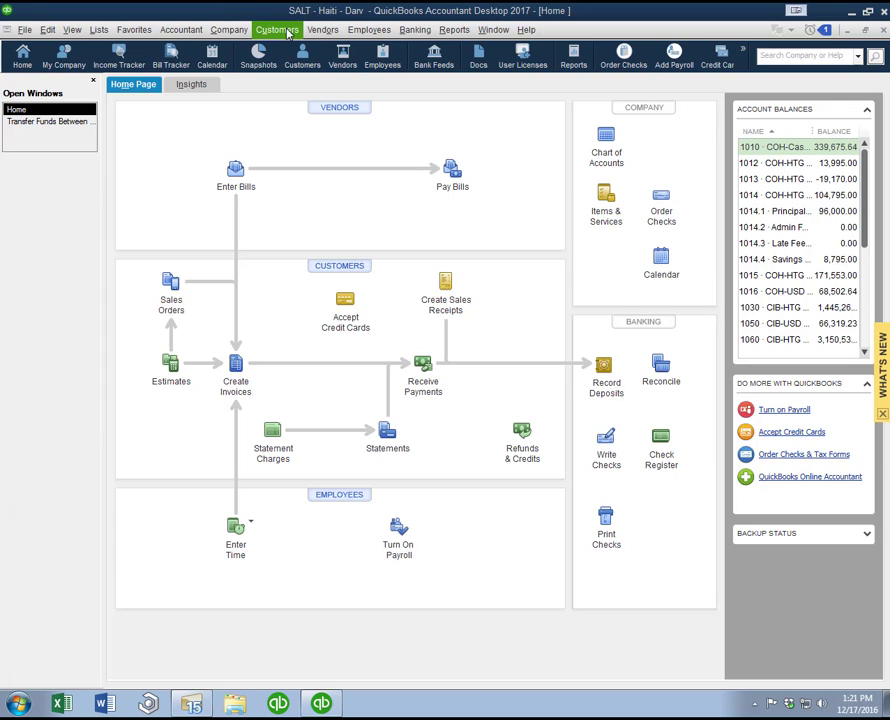
Step: Start a transfer of funds between accounts with 1050 CIB-USD Transfer Acct as the source account
click(418, 32)
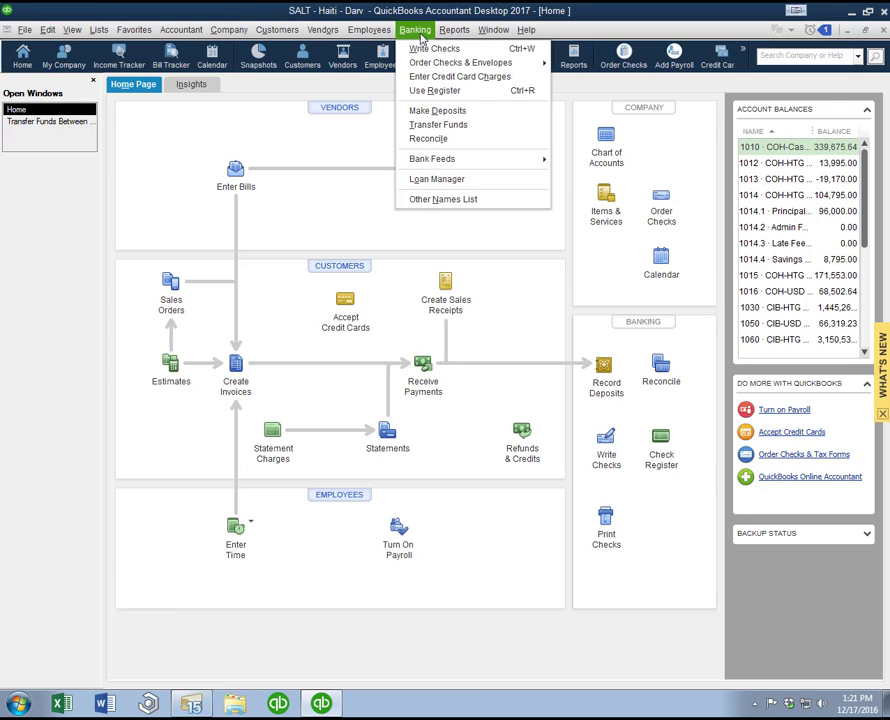
click(450, 126)
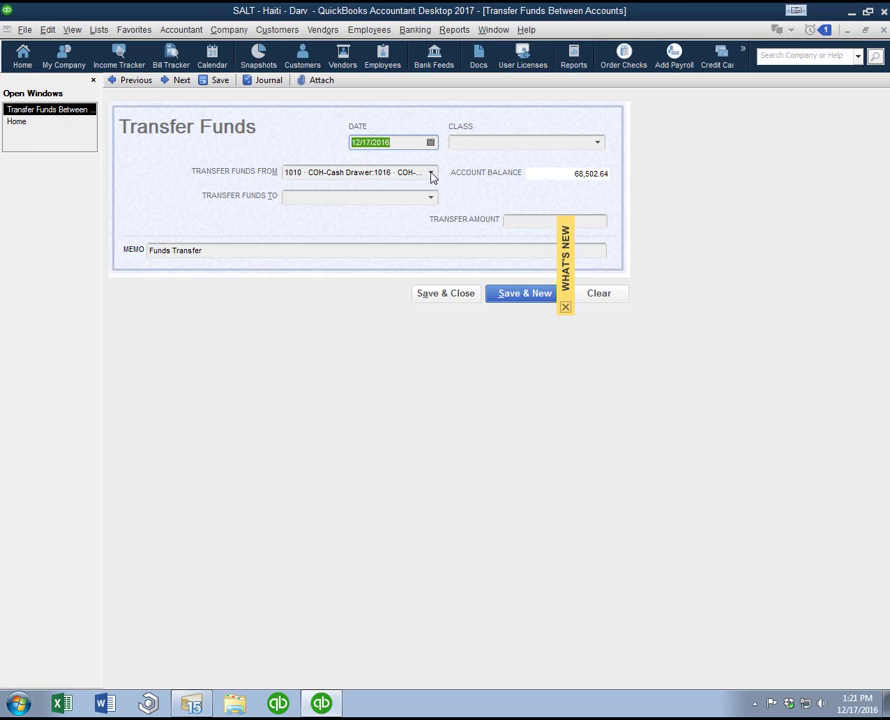
click(431, 173)
scroll(388, 252, up, 2)
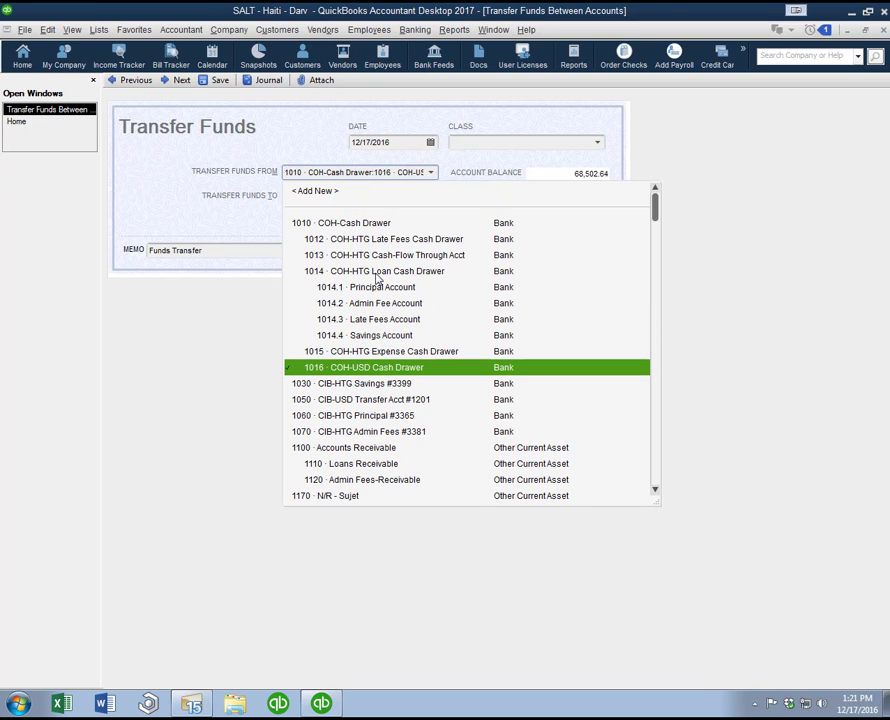
click(365, 402)
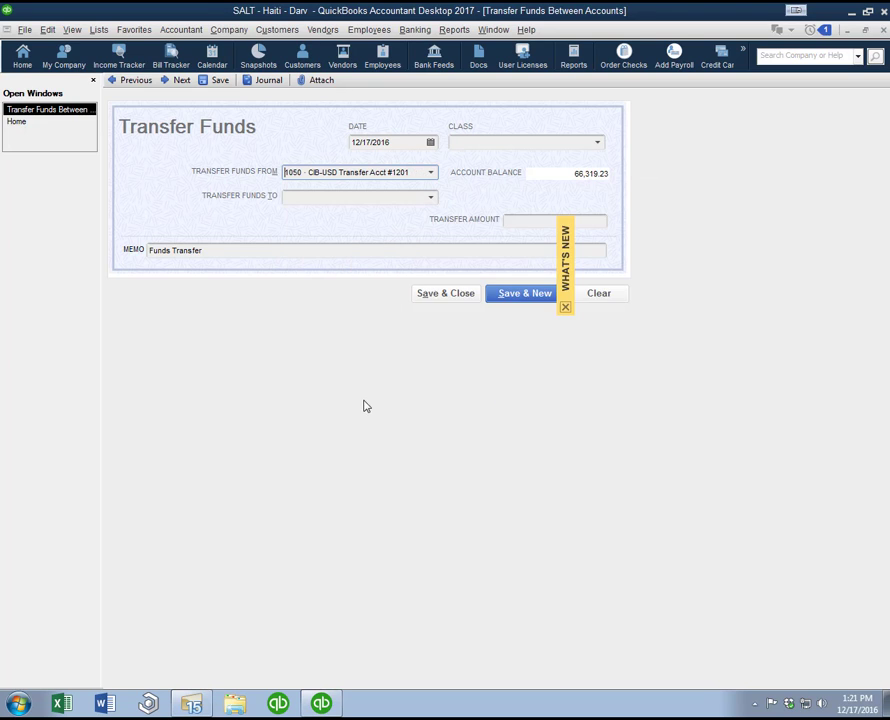
Step: Set the account receiving the transferred funds to 1060 CIB-HTG Principal
click(425, 200)
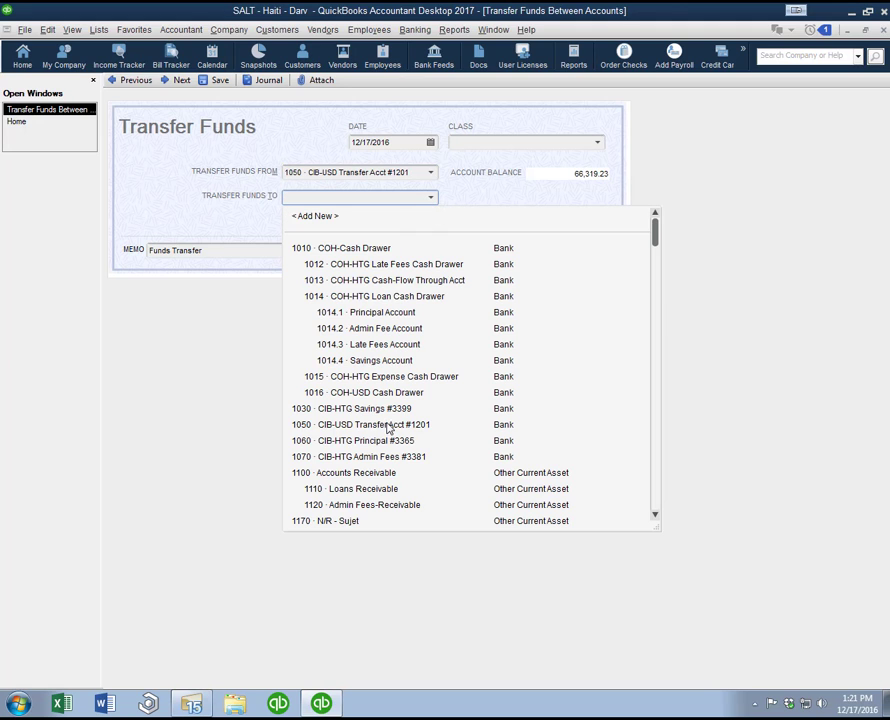
click(278, 430)
click(429, 198)
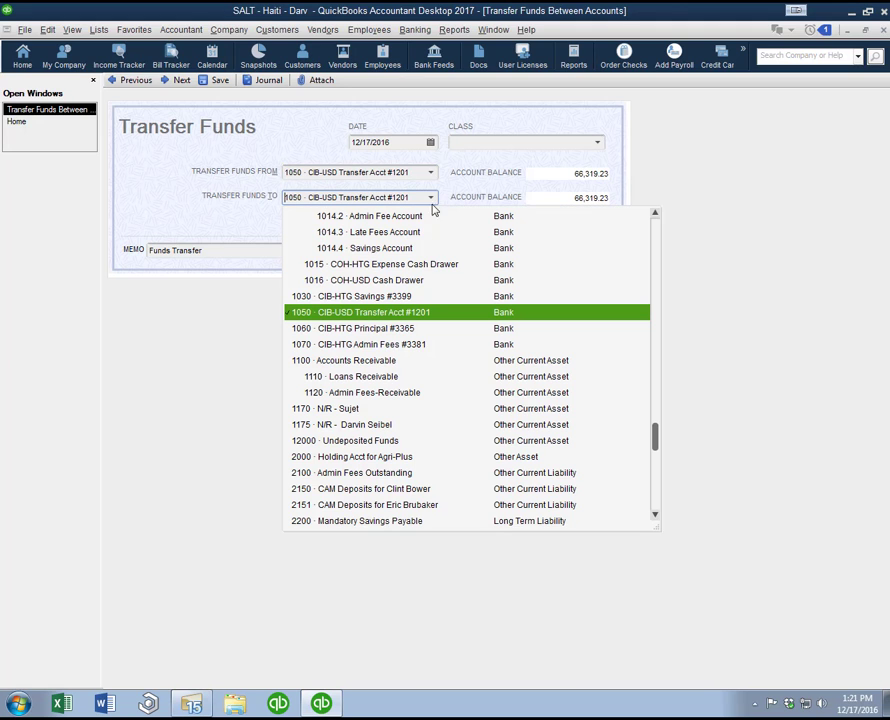
click(396, 330)
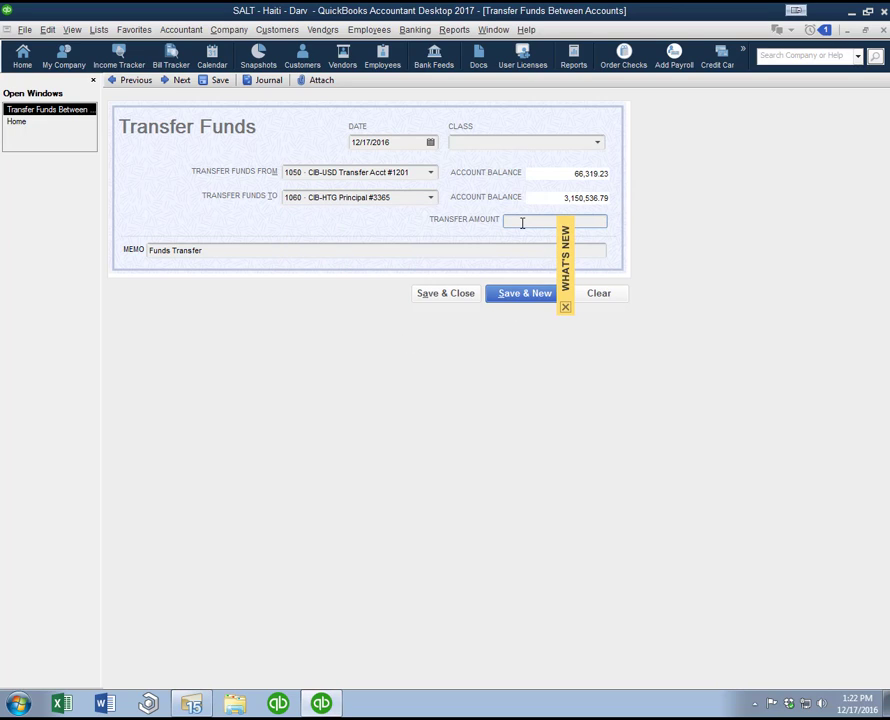
Step: Enter a transfer amount with the default Funds Transfer memo, and discard the transfer without recording it
key(Tab)
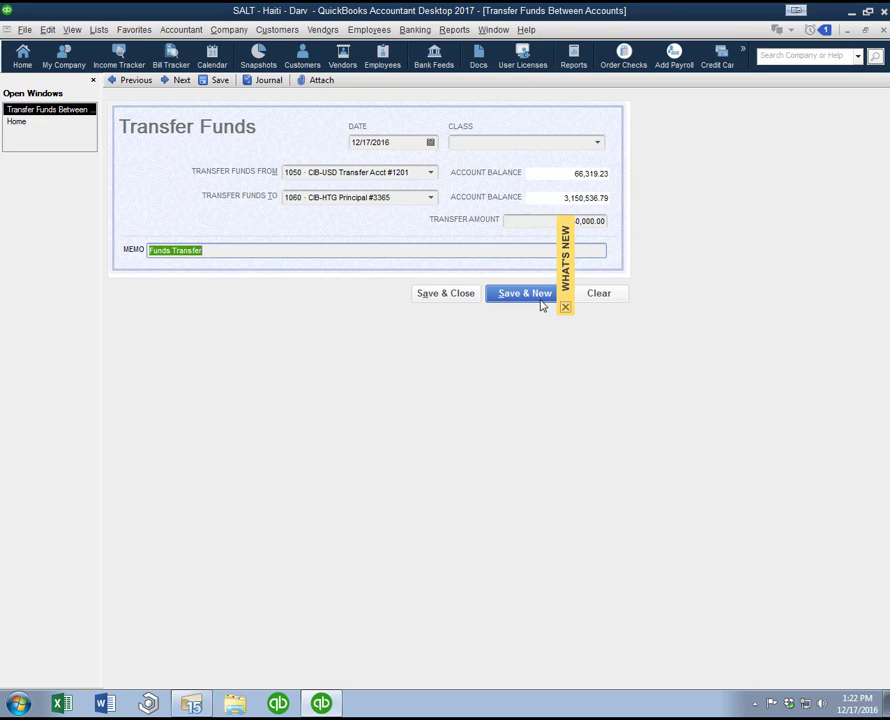
click(599, 302)
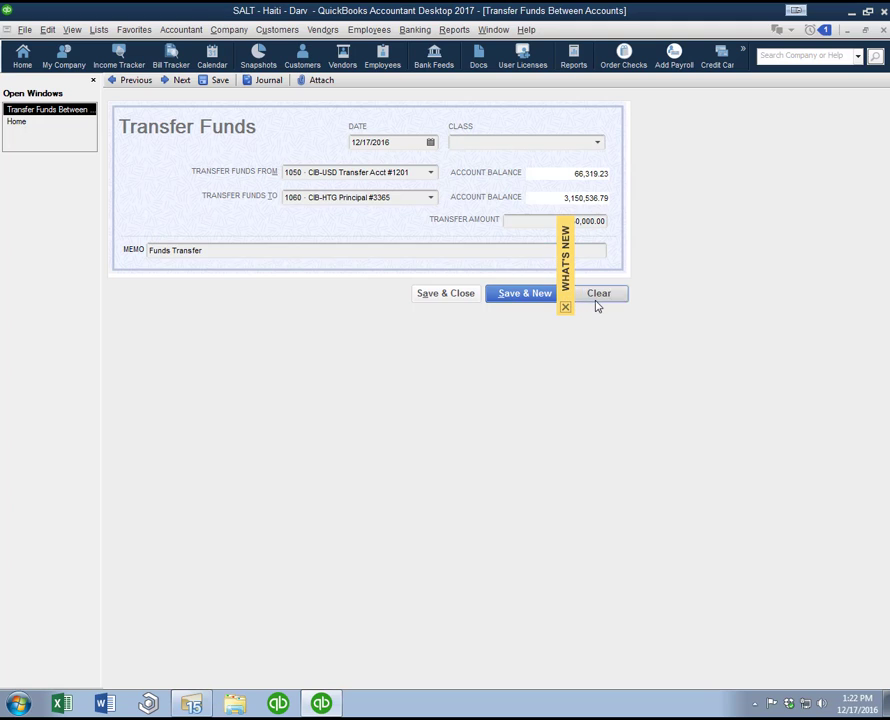
key(Escape)
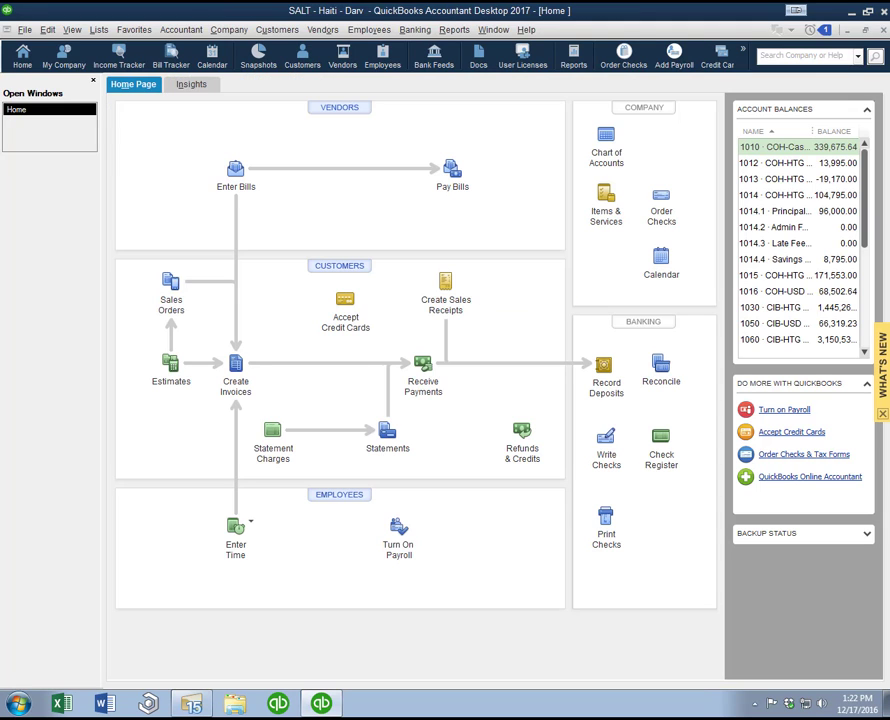